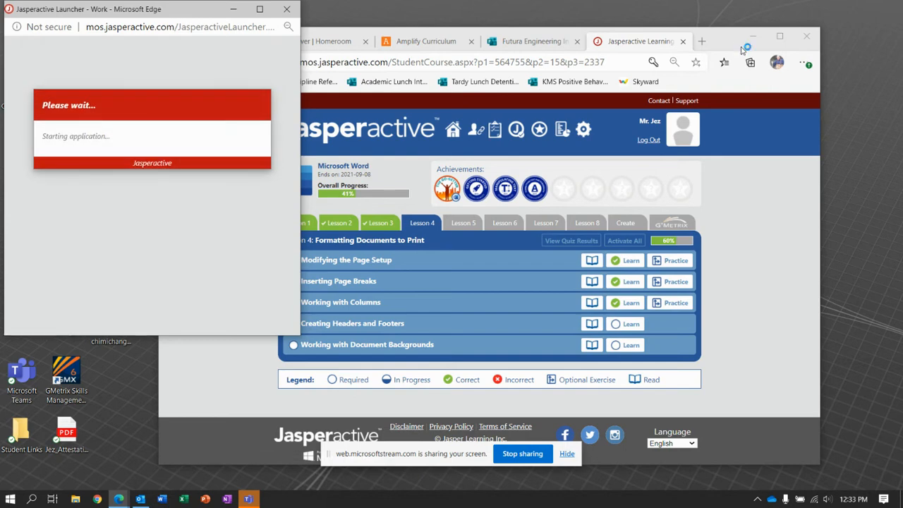
Insert a footer in the New Adventures document using the Blank (Three Columns) layout.
click(752, 36)
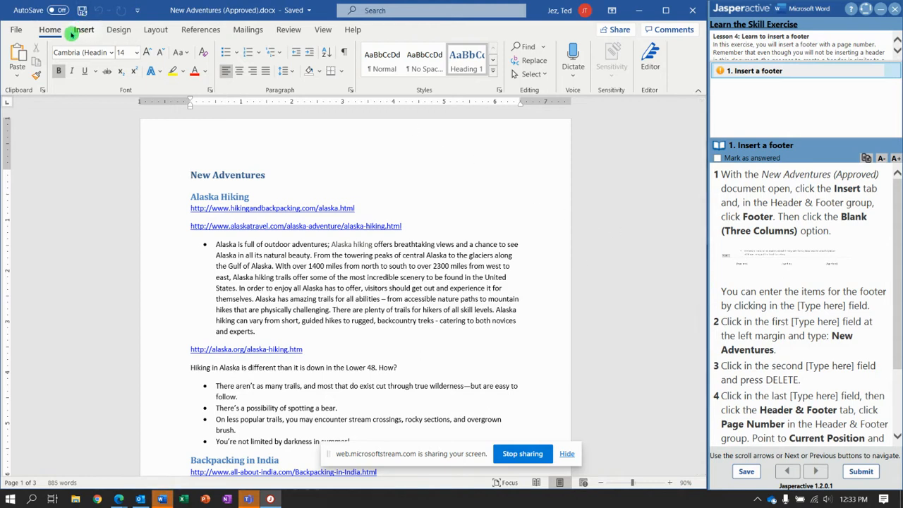
click(84, 31)
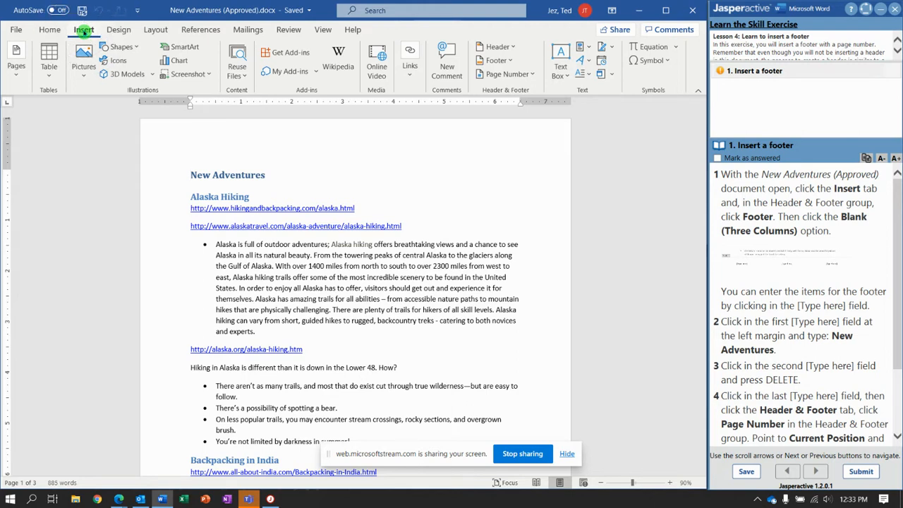
click(509, 61)
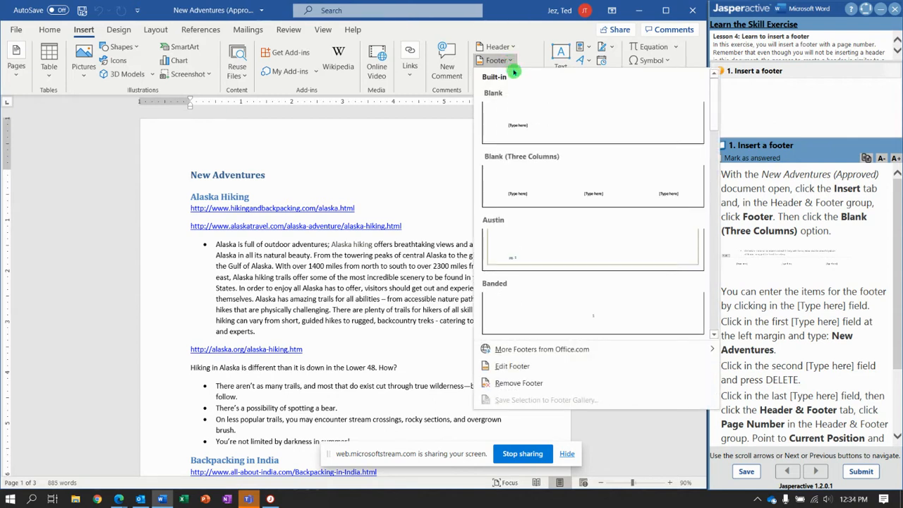
click(552, 181)
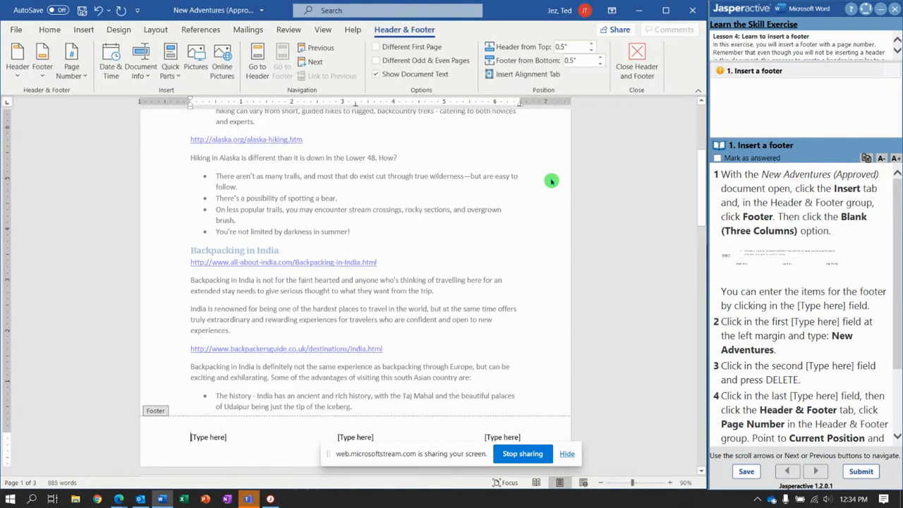
Replace the first footer placeholder with "New Adventures" and delete the middle placeholder.
drag(440, 460, 162, 144)
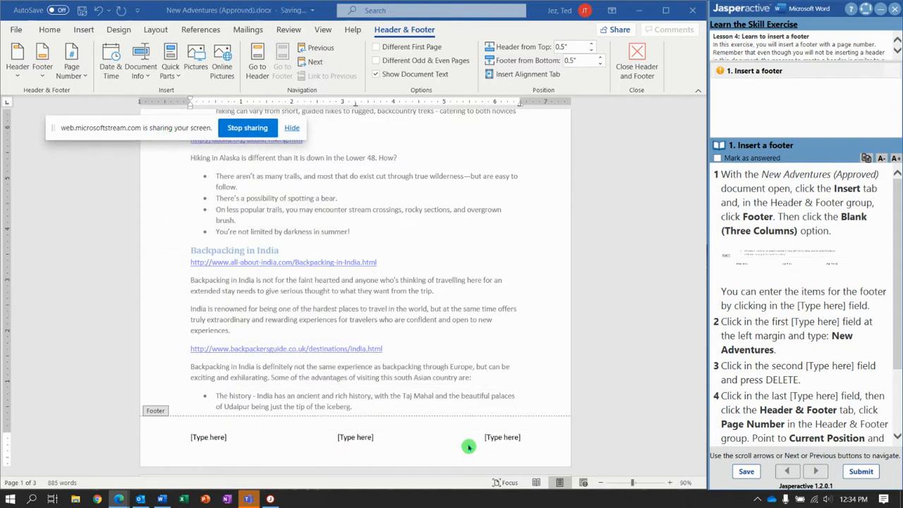
click(212, 446)
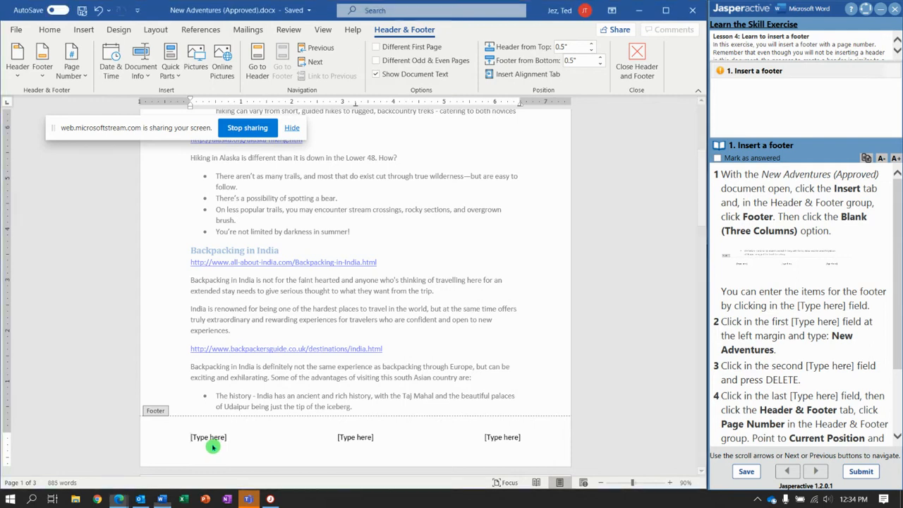
click(206, 439)
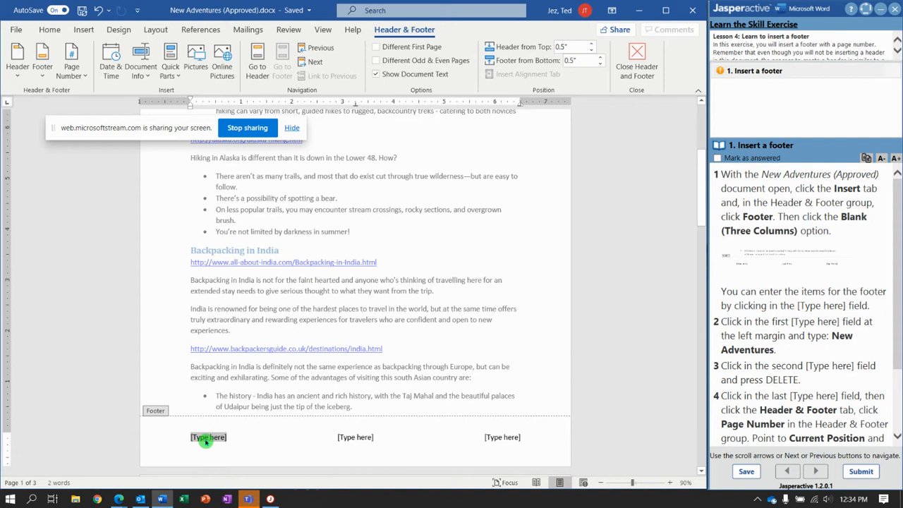
text(New)
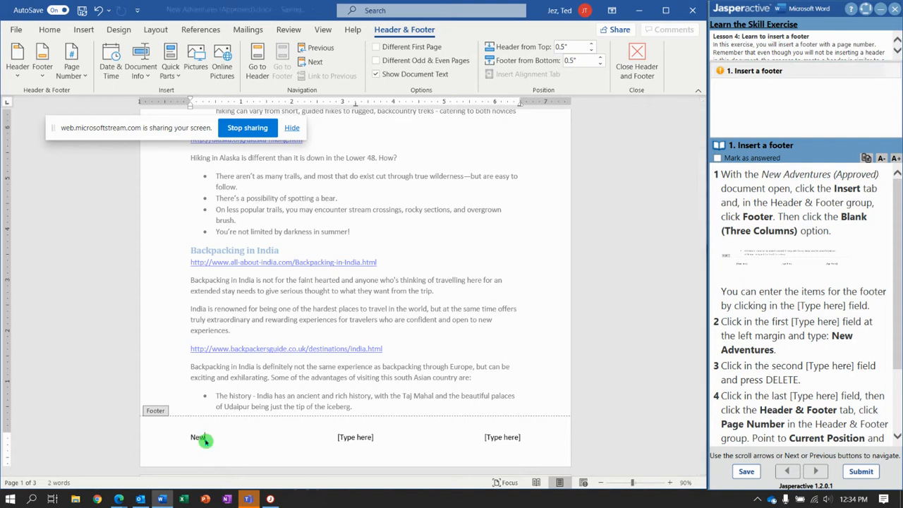
text( Adventures)
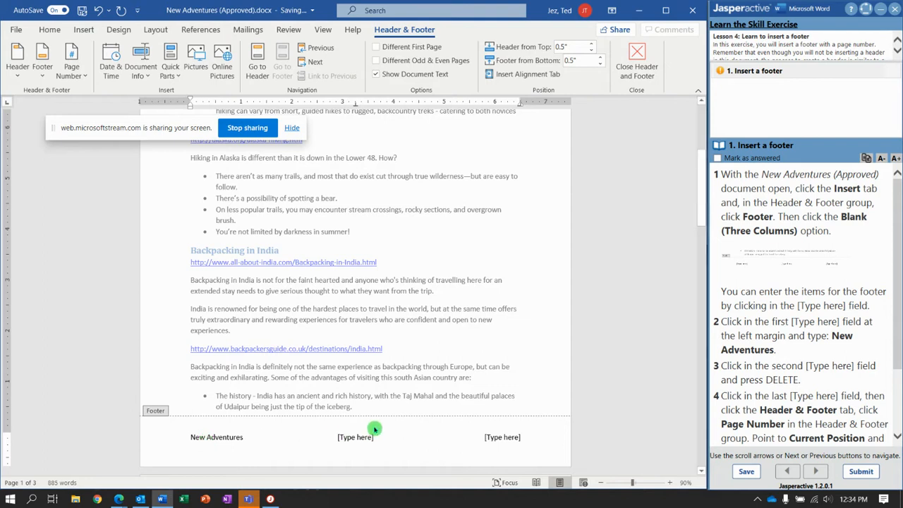
click(354, 438)
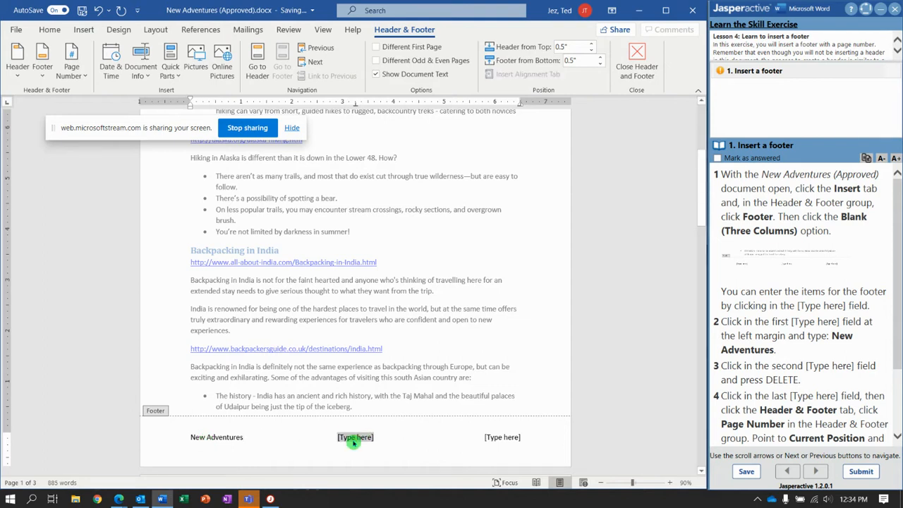
key(Delete)
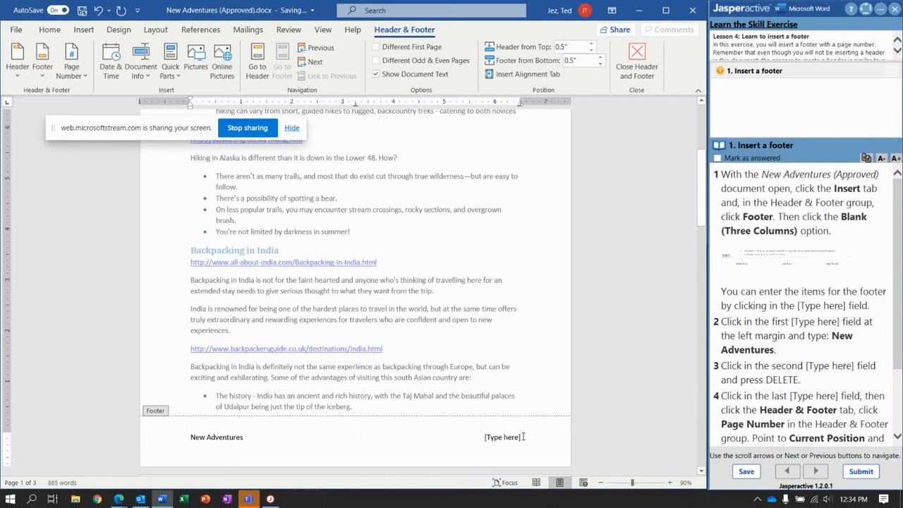
Replace the last footer placeholder with a page number at the current position in the Accent Bar 2 style.
drag(898, 317, 900, 404)
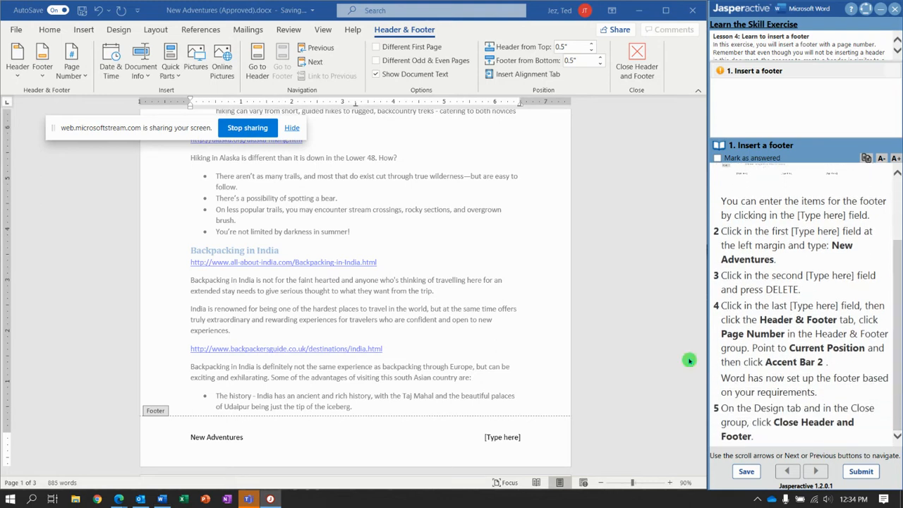
click(507, 436)
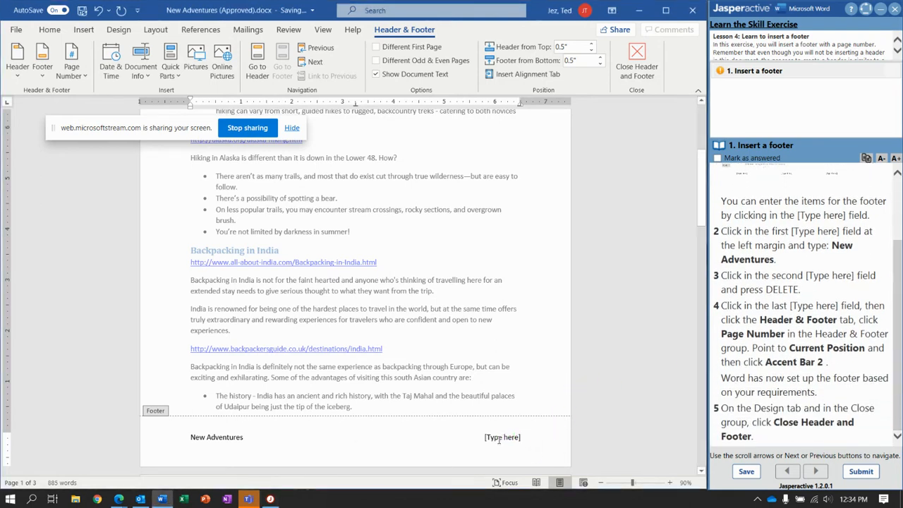
click(499, 439)
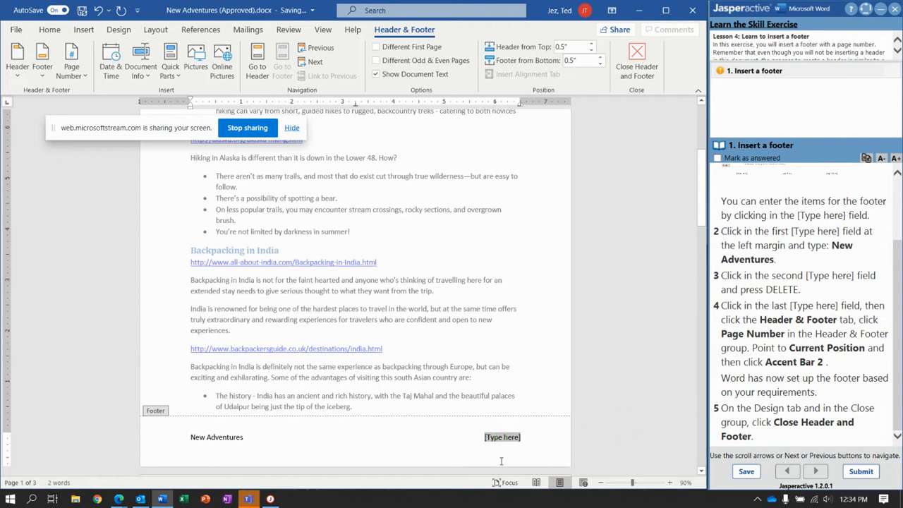
click(498, 417)
click(85, 83)
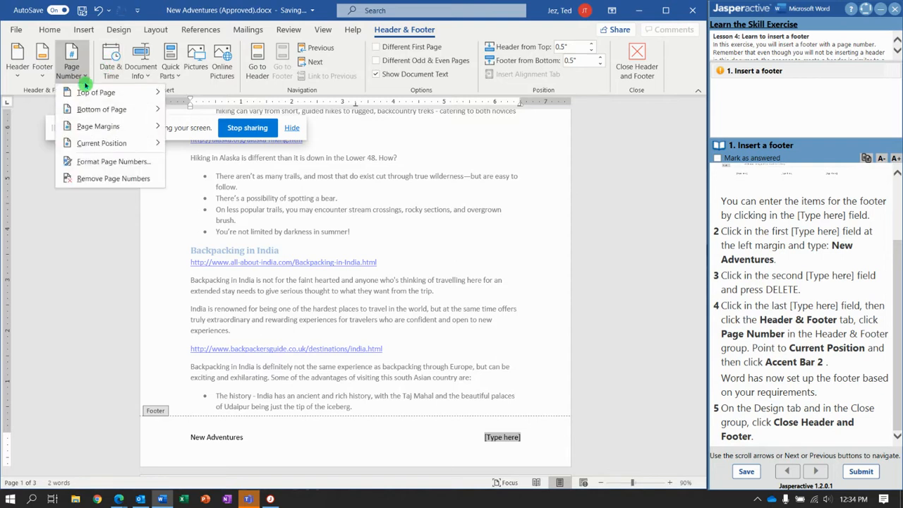
click(118, 112)
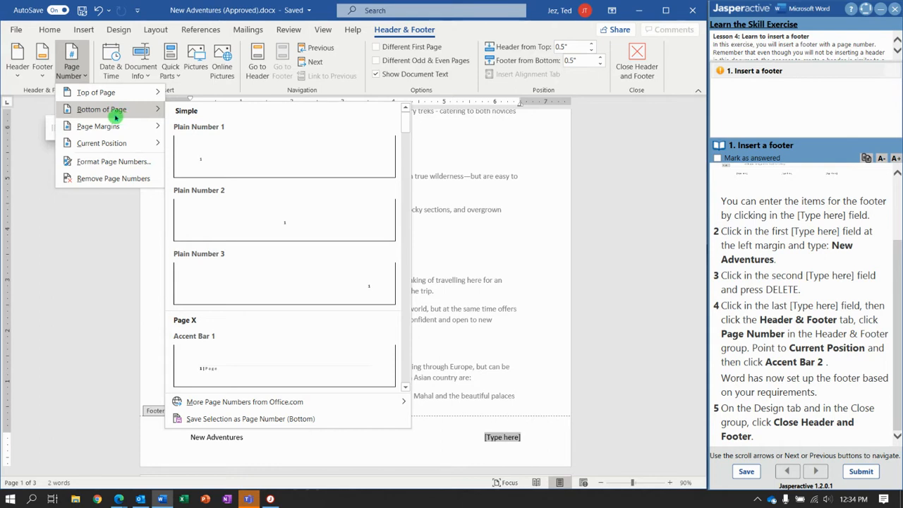
mouse_move(94, 148)
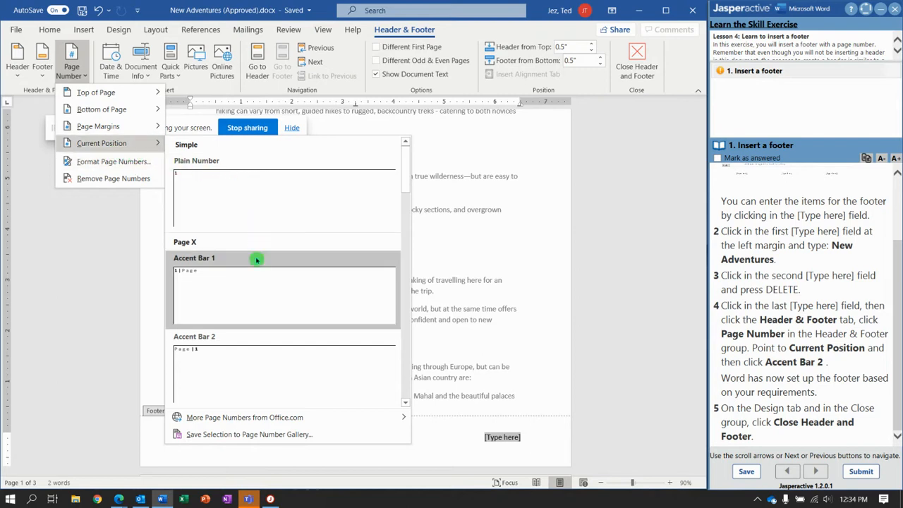
click(240, 351)
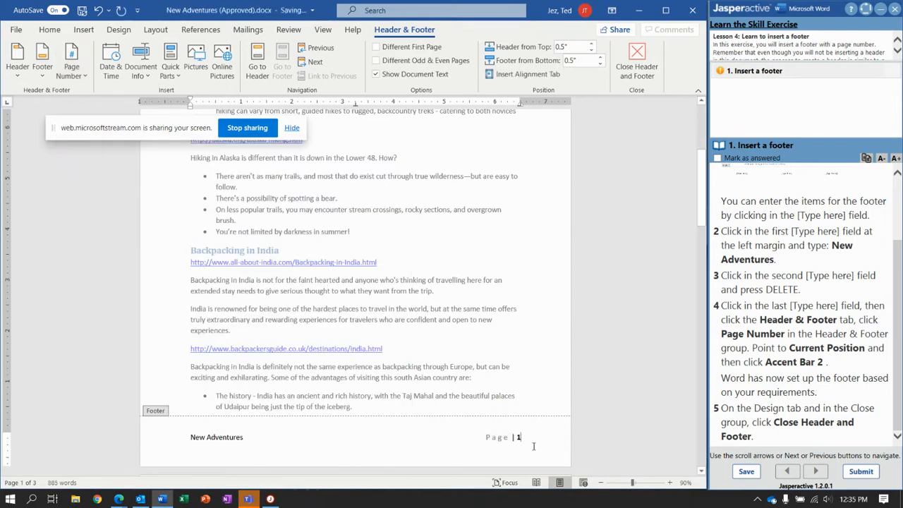
click(75, 80)
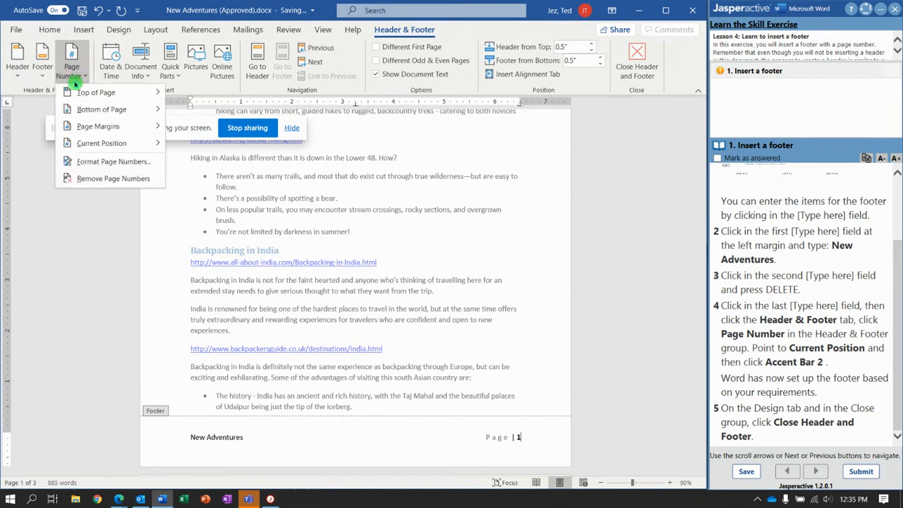
mouse_move(90, 107)
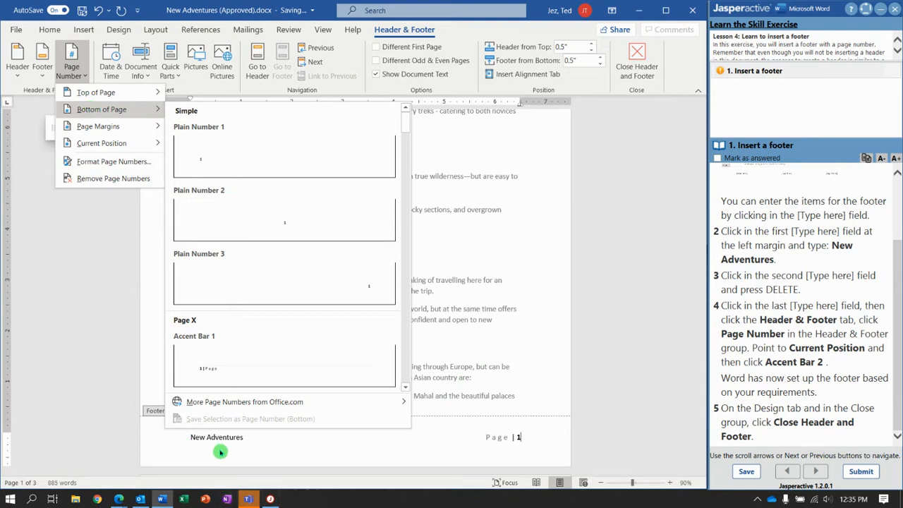
click(241, 448)
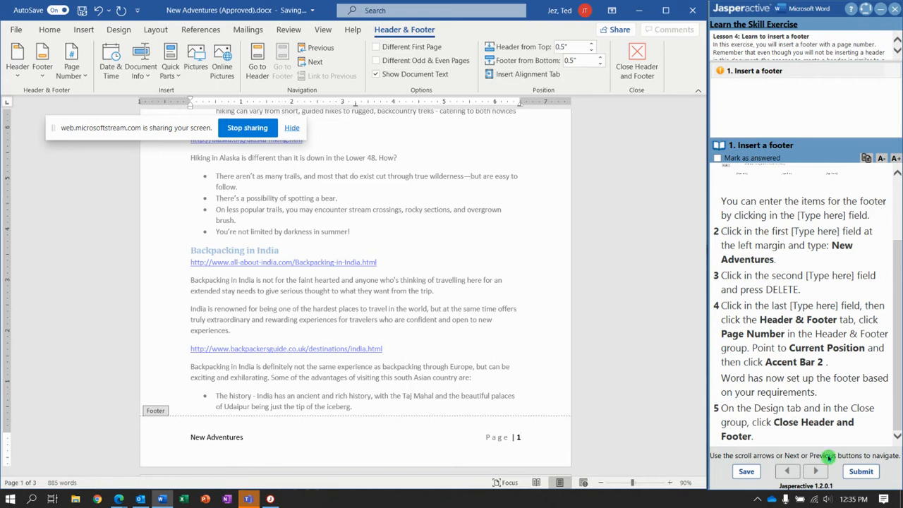
Close the footer and submit the Insert a footer exercise results for scoring.
click(861, 473)
double_click(433, 366)
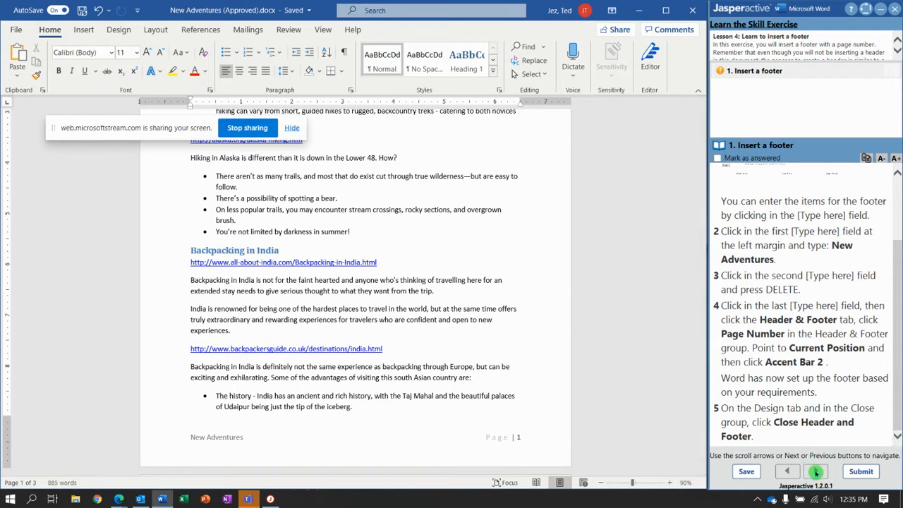
click(860, 471)
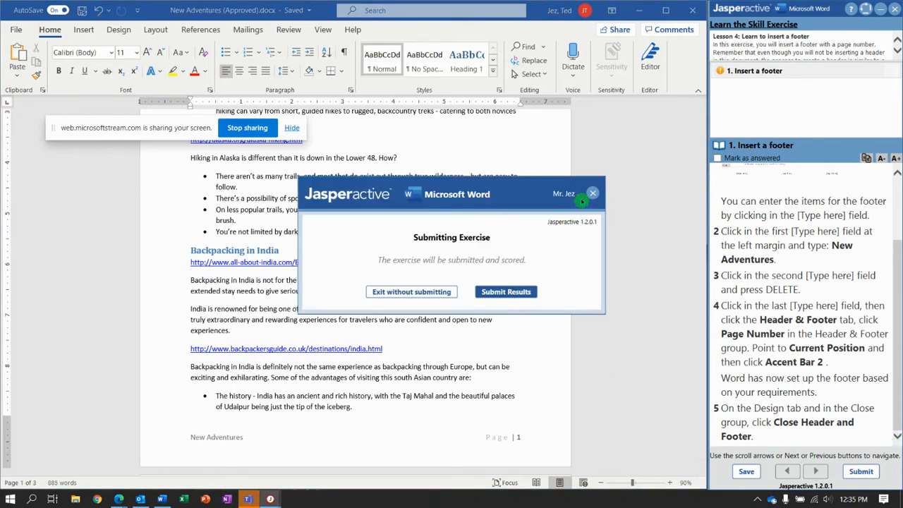
click(508, 295)
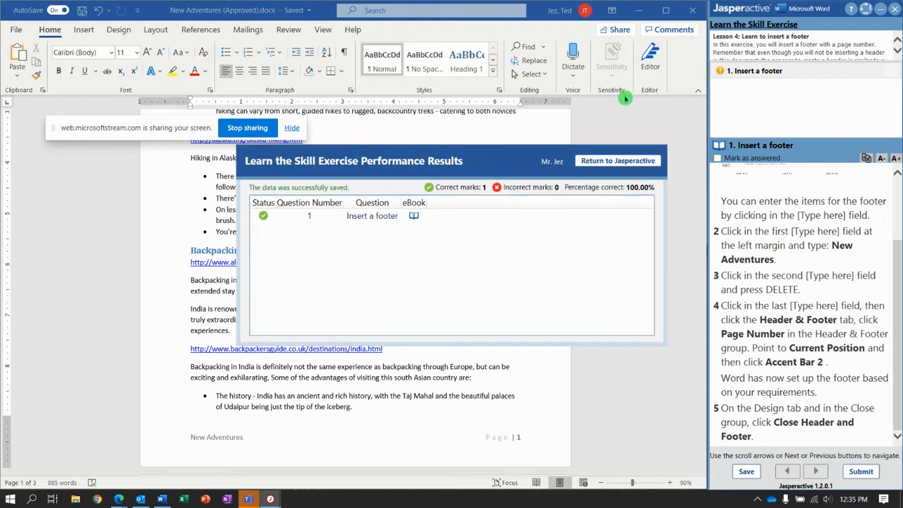
Return to the Lesson 4 course page and start the Learn exercise for Working with Document Backgrounds.
click(599, 161)
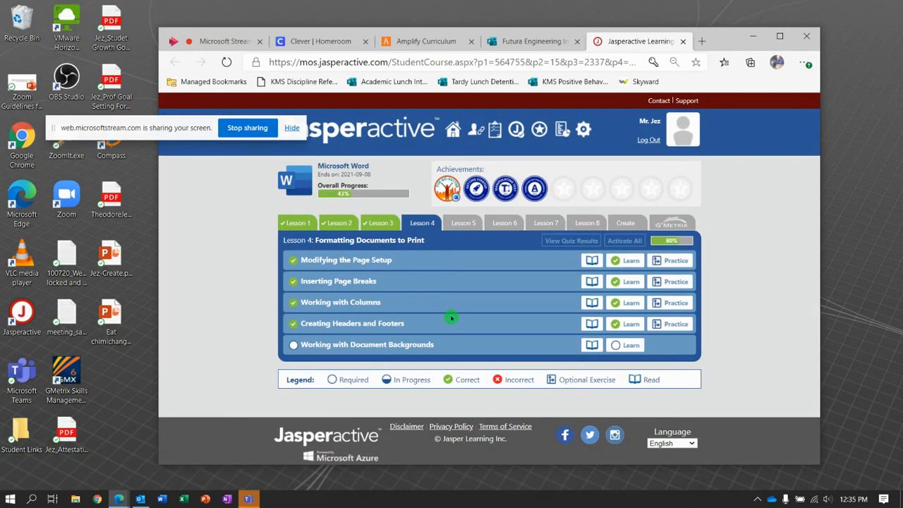
click(452, 318)
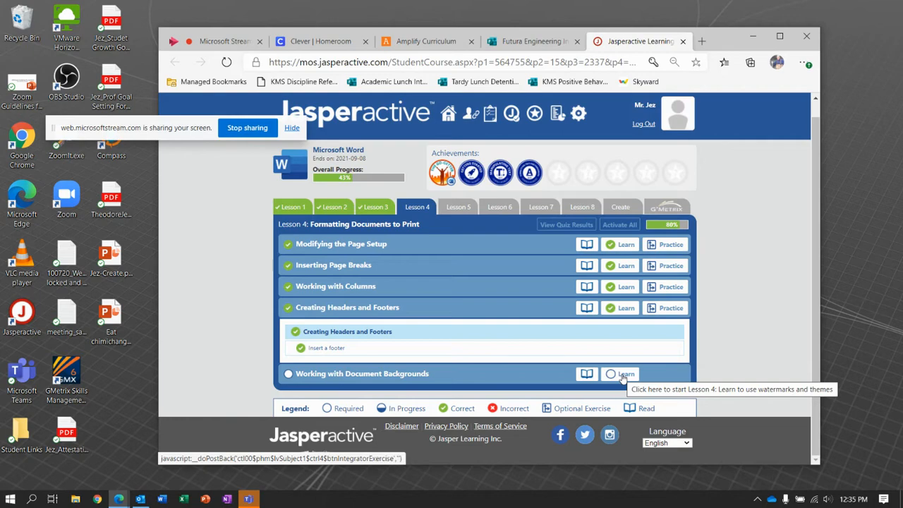
click(624, 375)
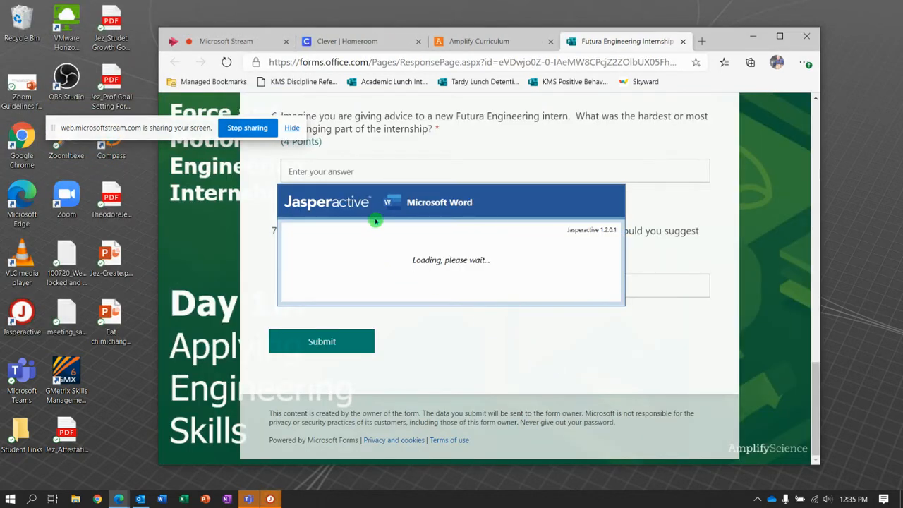
drag(159, 127, 158, 475)
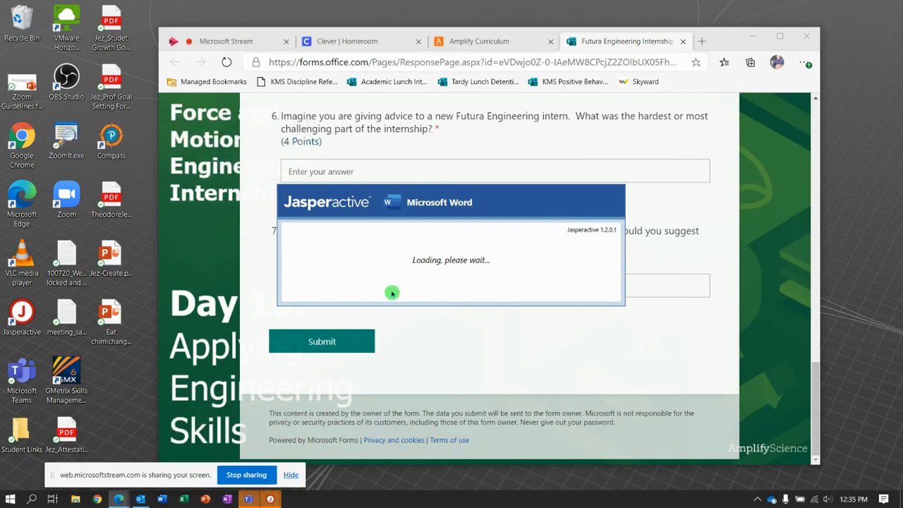
click(753, 36)
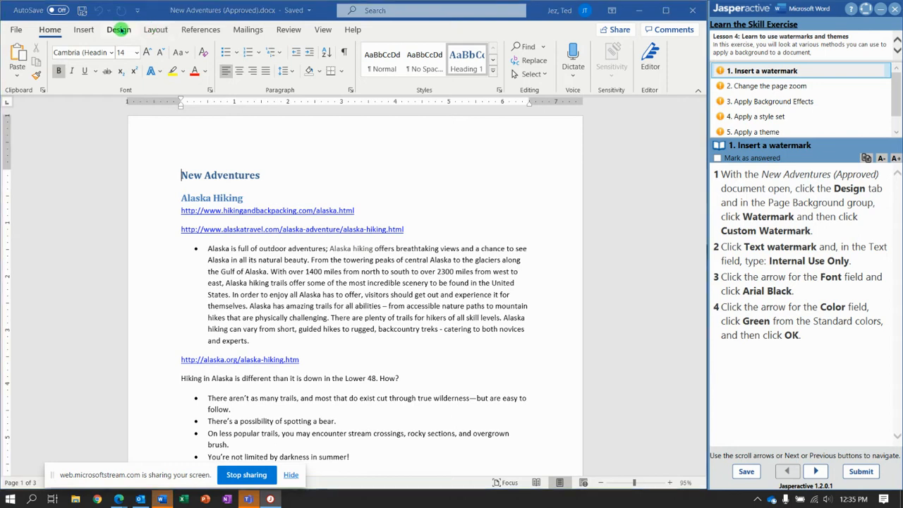
Set up a custom text watermark with the text "Internal Use Only".
click(118, 30)
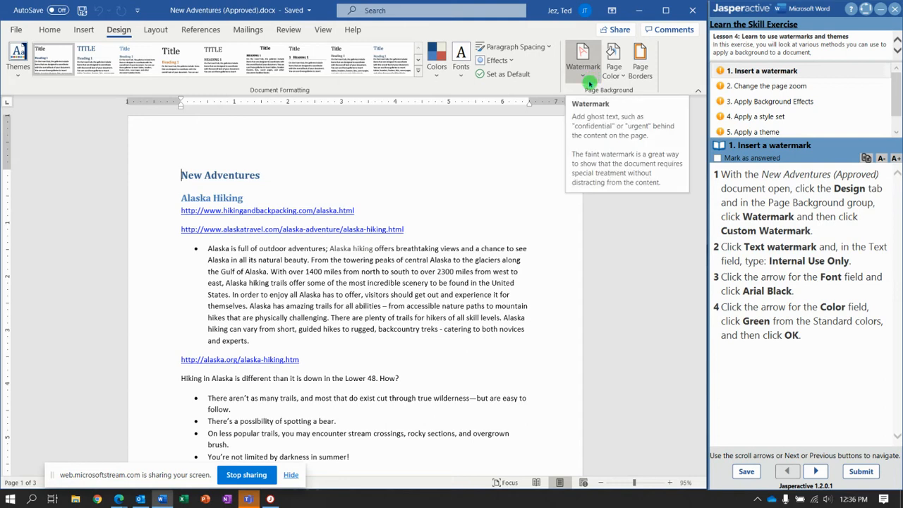
click(589, 81)
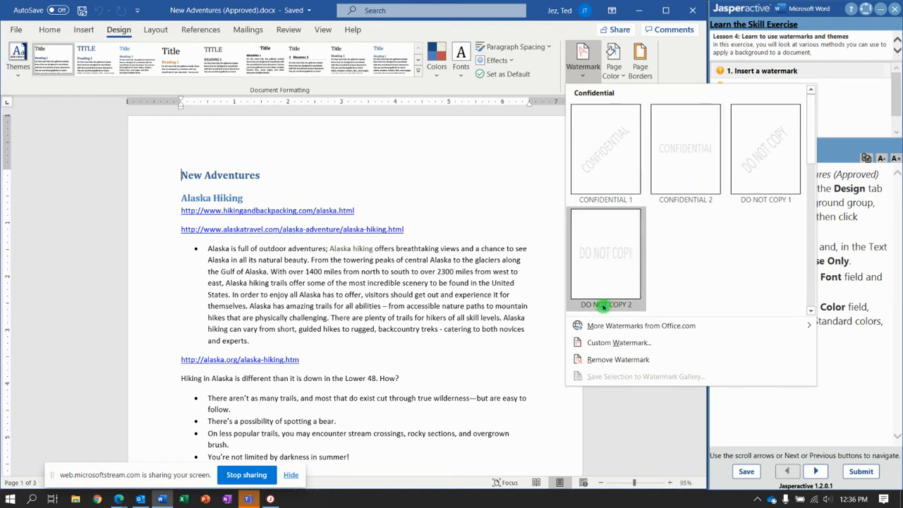
click(620, 343)
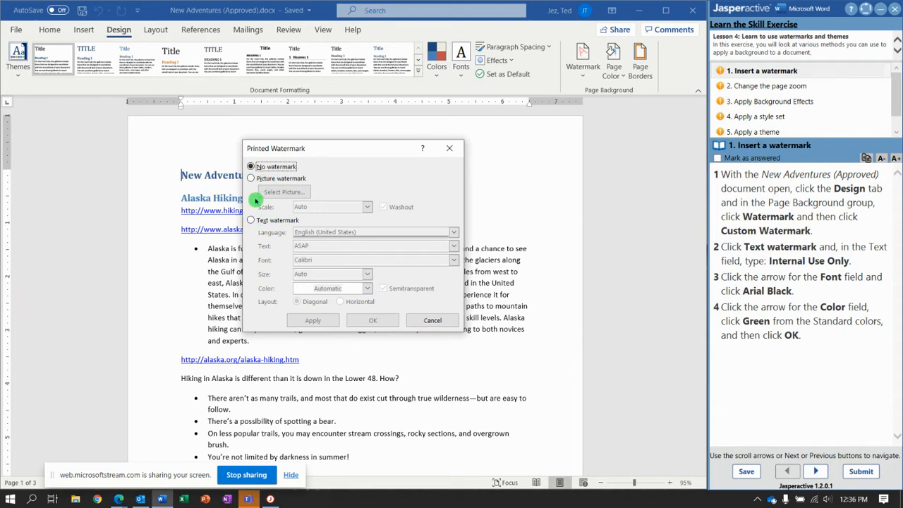
click(251, 221)
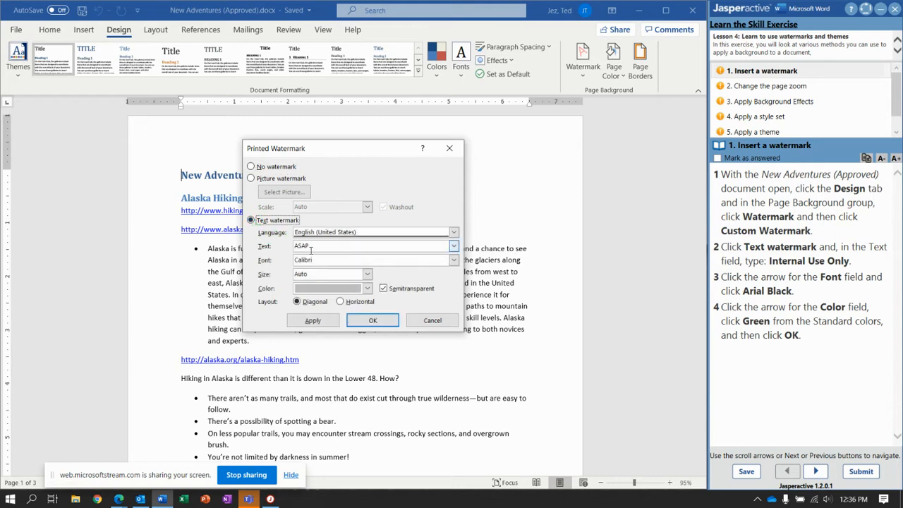
drag(316, 244, 283, 244)
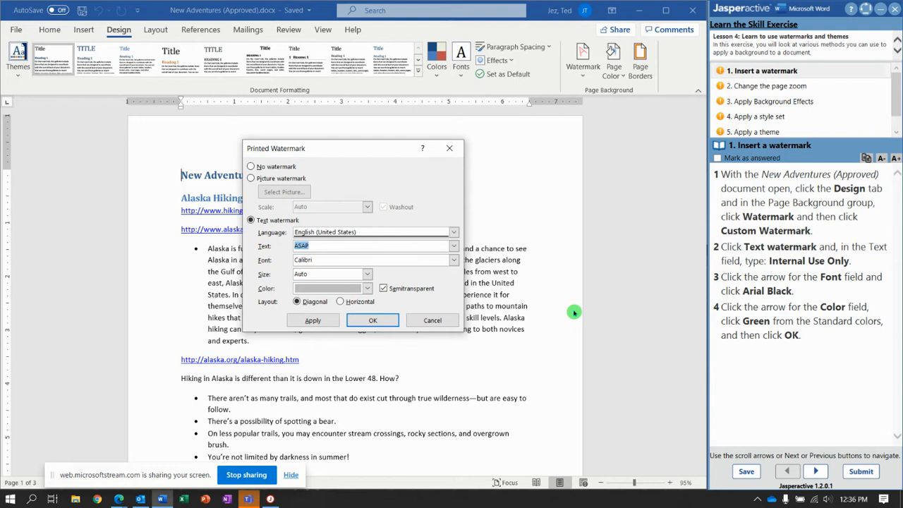
text(Internal Use Only)
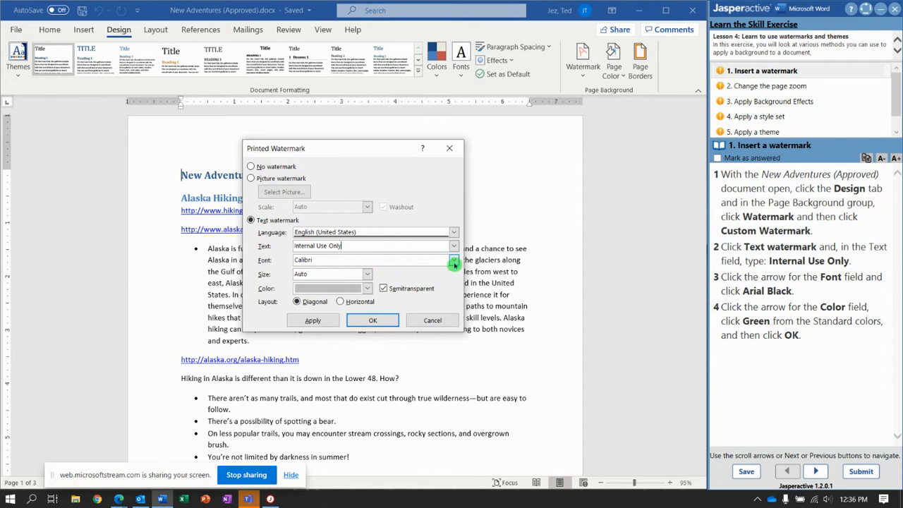
Set the watermark font to Arial Black.
click(454, 264)
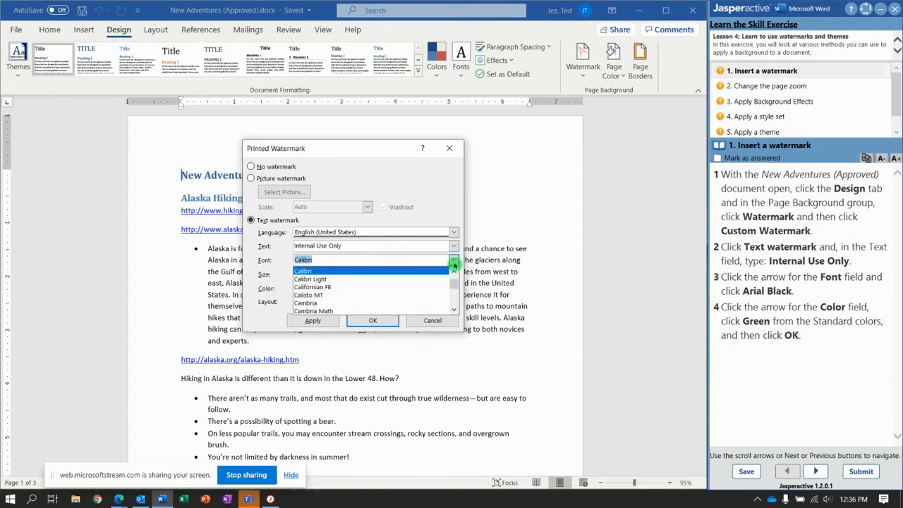
scroll(448, 283, up, 10)
scroll(445, 283, up, 3)
click(381, 288)
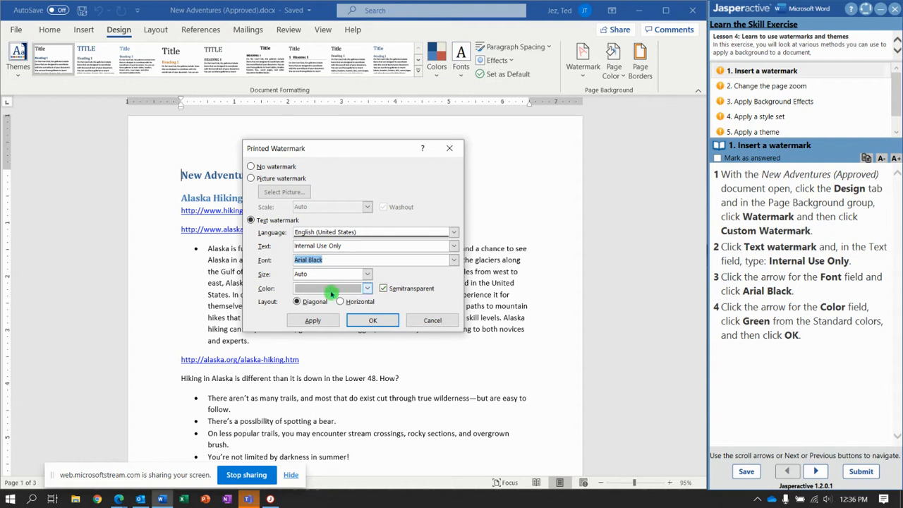
Set the watermark color to the standard Green and apply the watermark to the document.
click(368, 289)
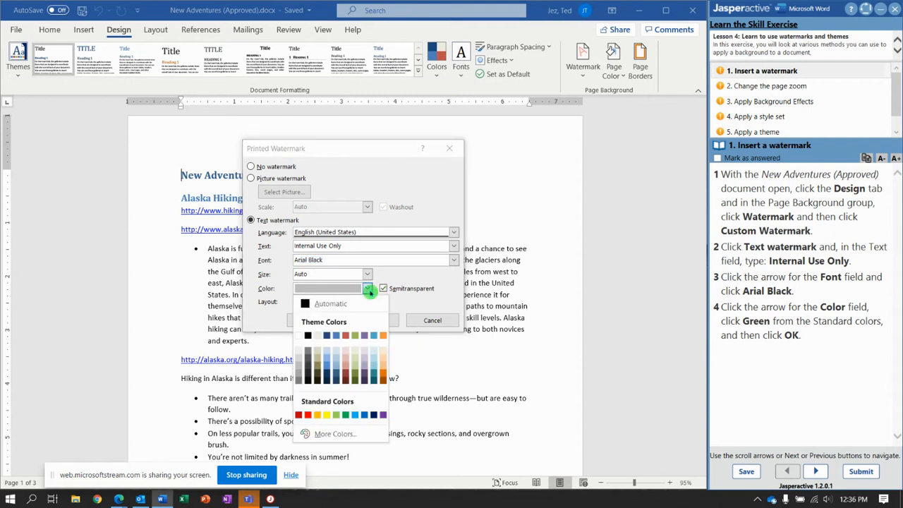
click(345, 415)
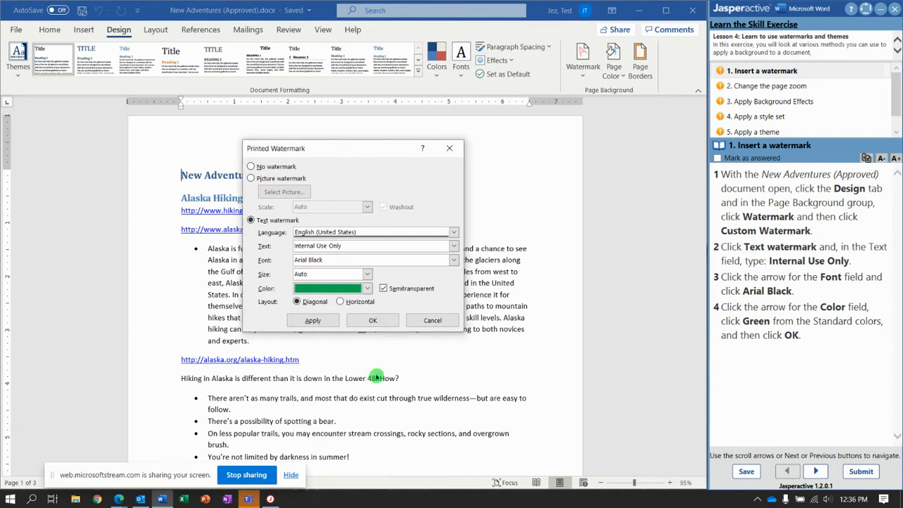
click(372, 321)
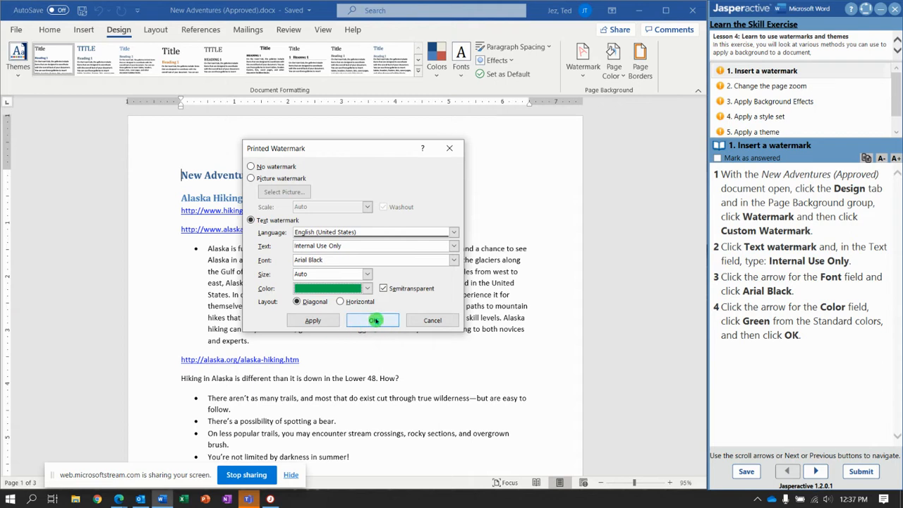
click(373, 321)
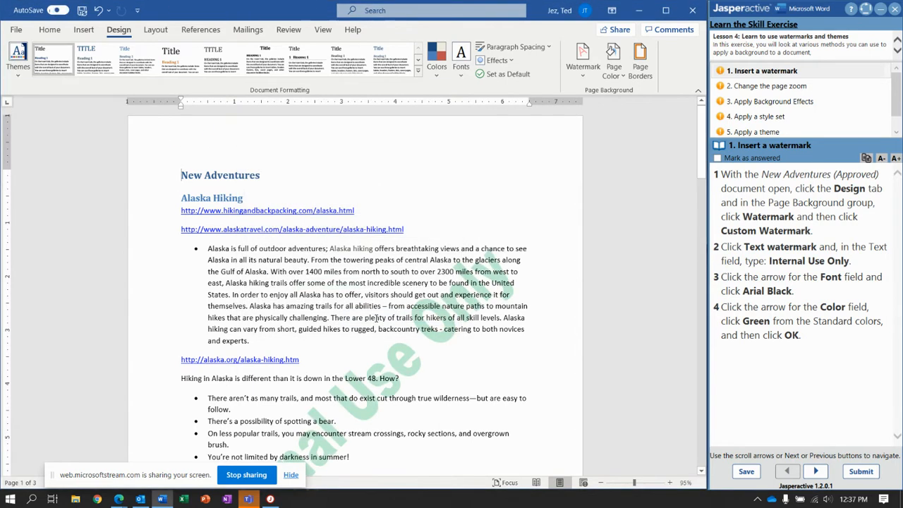
scroll(473, 392, down, 3)
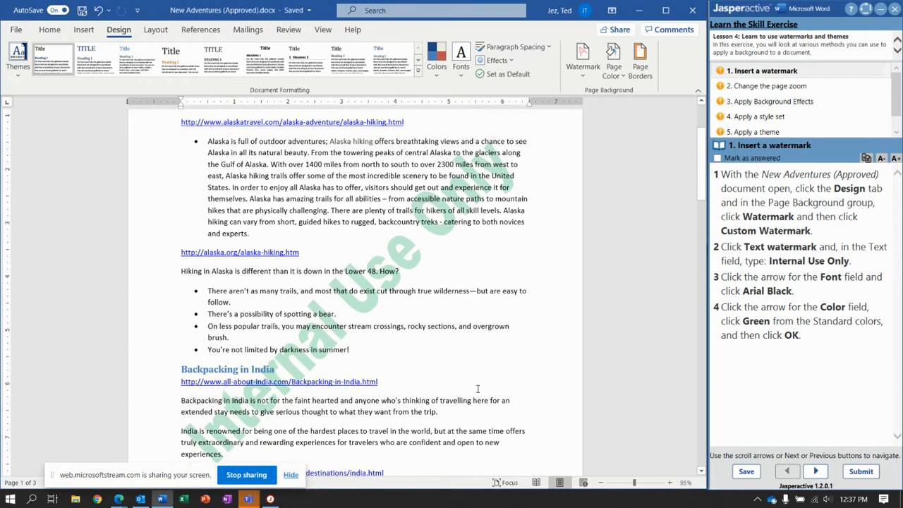
Advance to the Change the page zoom task and reduce the document zoom to 60%.
click(816, 471)
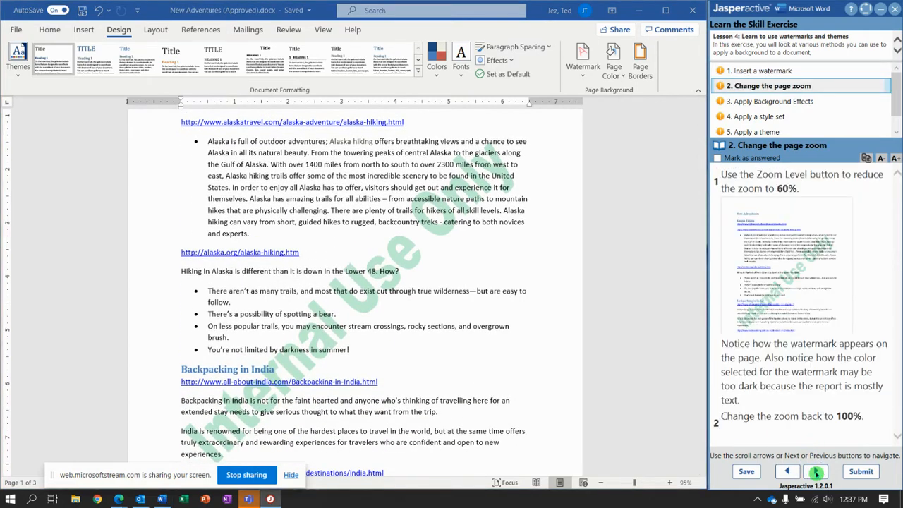
click(602, 483)
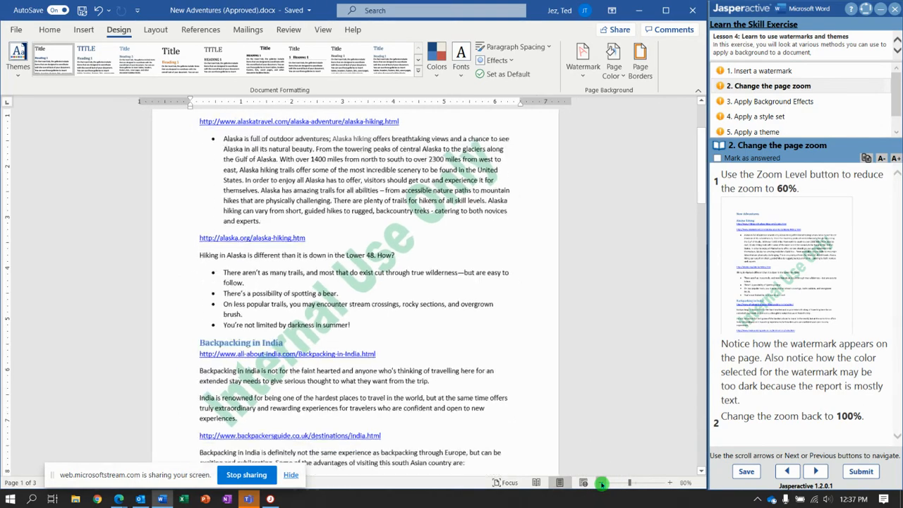
click(602, 484)
click(602, 483)
click(601, 483)
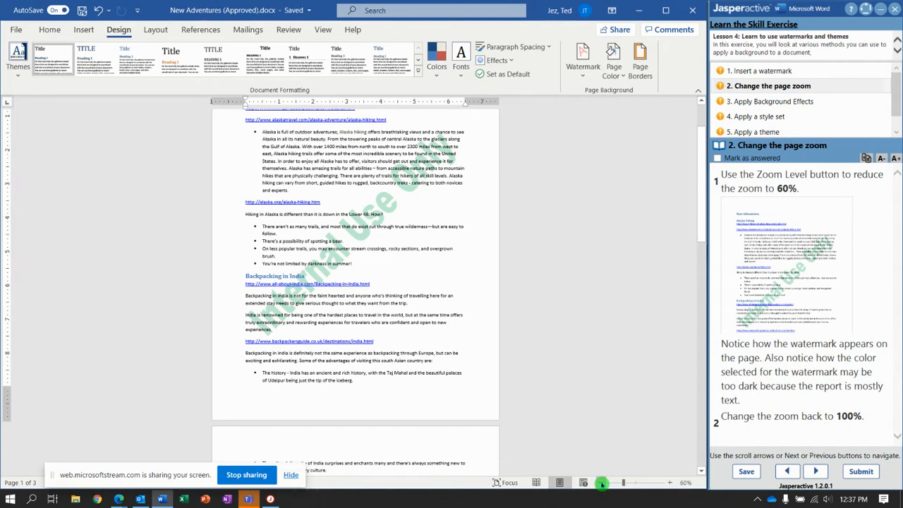
Restore the document zoom to 100%.
click(670, 483)
click(671, 483)
click(671, 483)
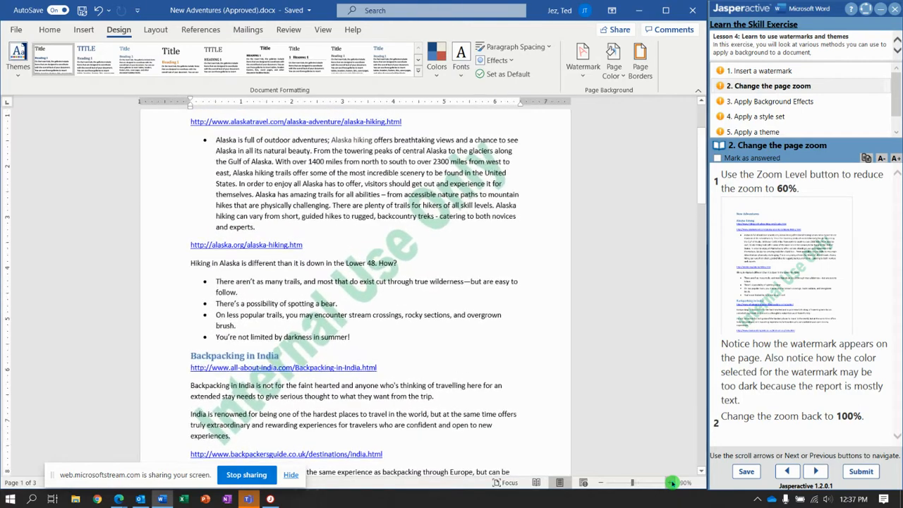
click(671, 484)
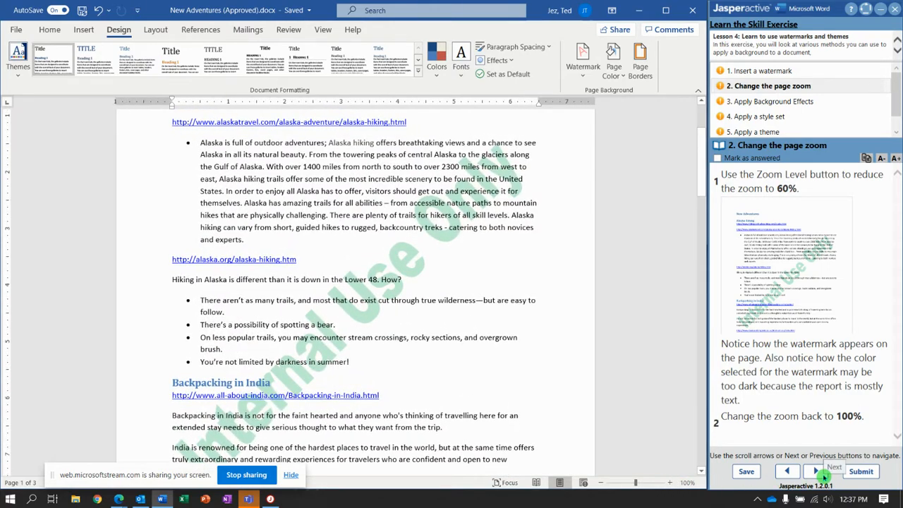
Advance to the Apply Background Effects task and set the page color to Olive Green, Accent 3, Lighter 80%.
click(818, 473)
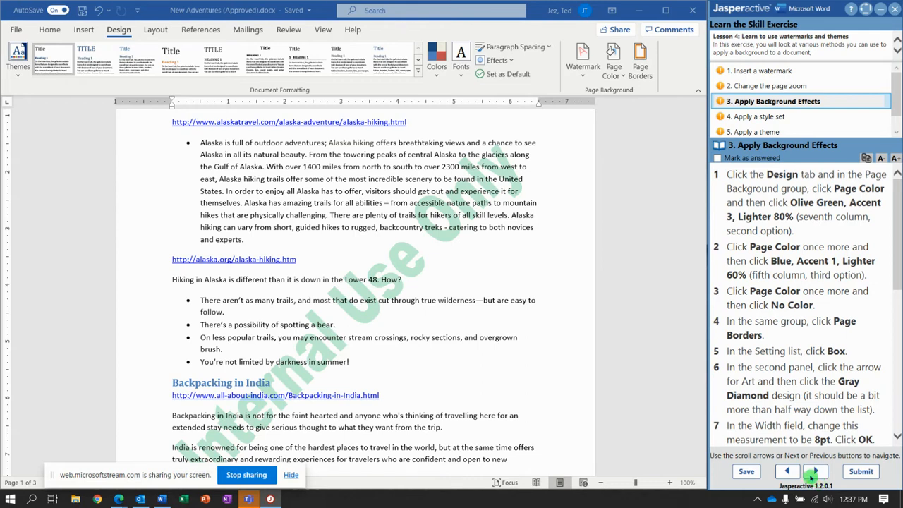
click(114, 30)
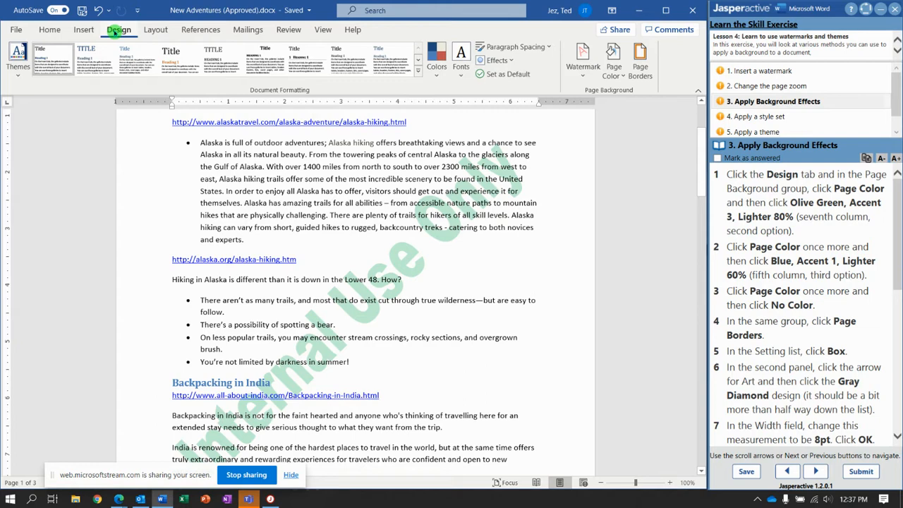
click(621, 80)
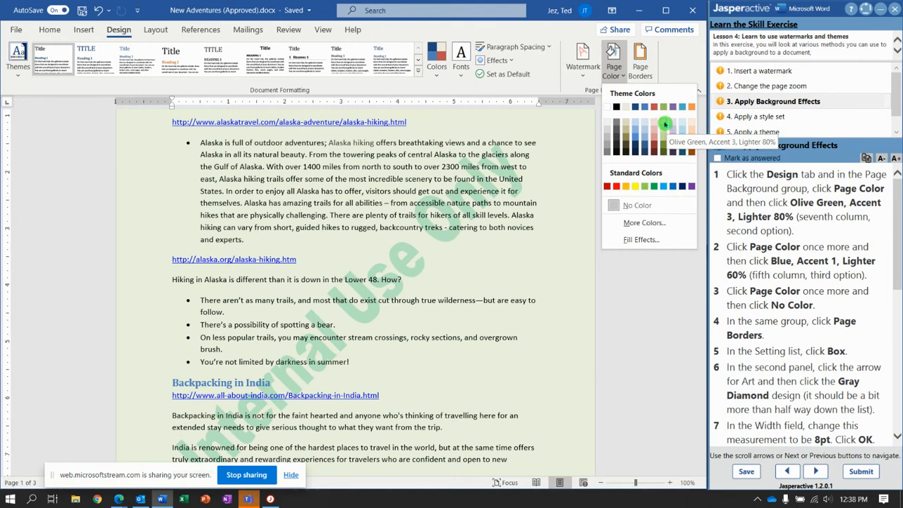
click(664, 123)
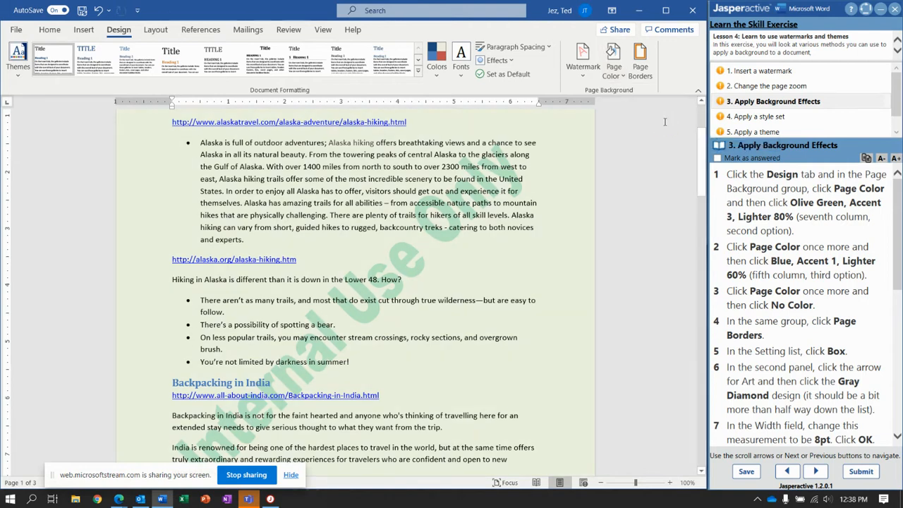
Change the page color to Blue, Accent 1, Lighter 60%, and remove it again with No Color.
click(620, 83)
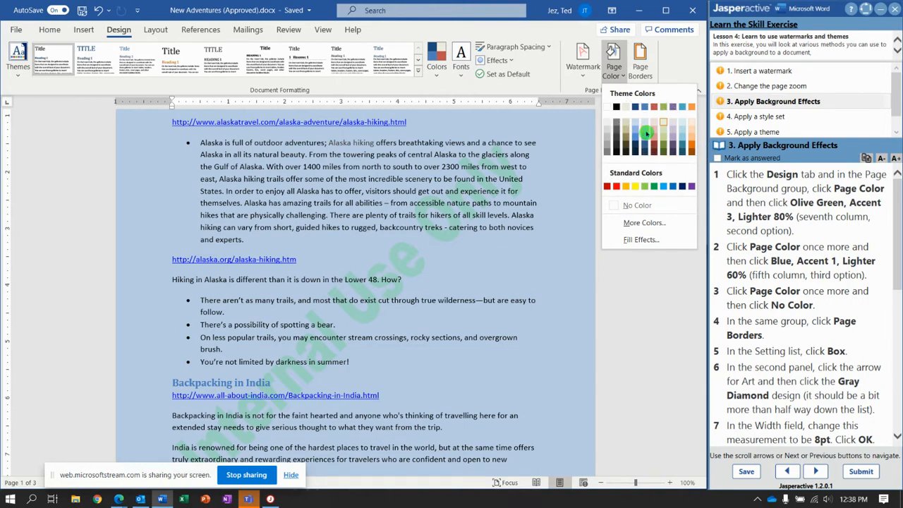
click(646, 132)
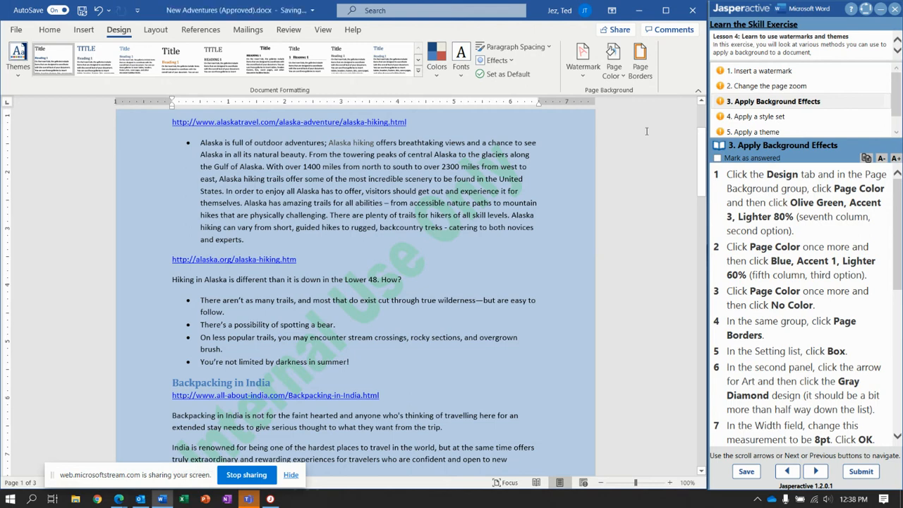
click(617, 76)
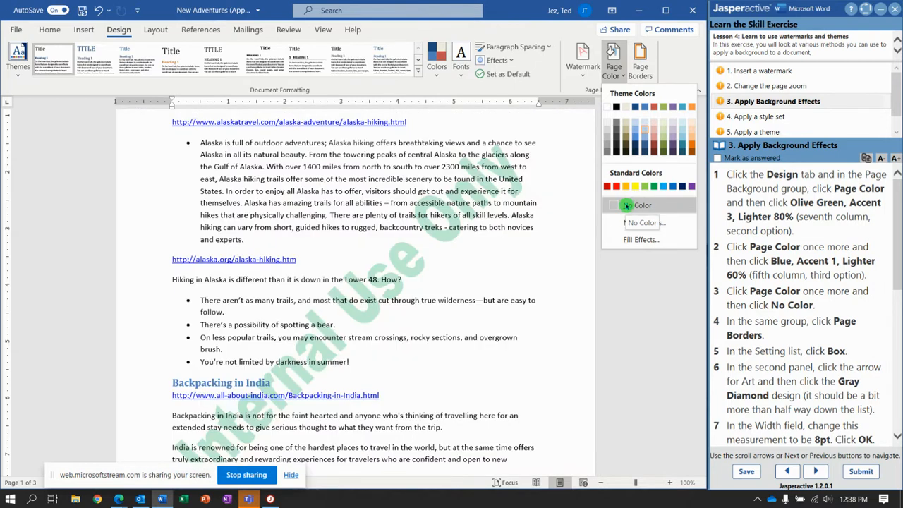
click(626, 206)
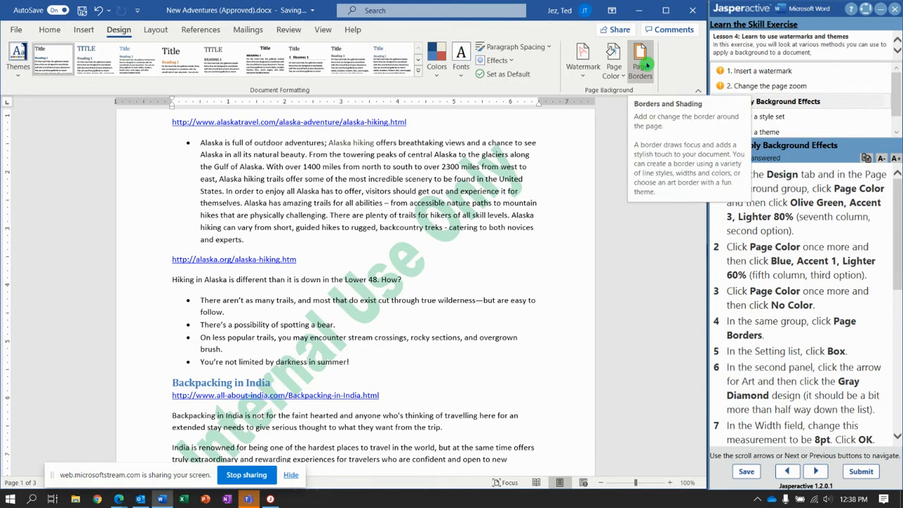
Apply a Box page border to the whole document using the Gray Diamond art at a width of 8 pt.
click(647, 65)
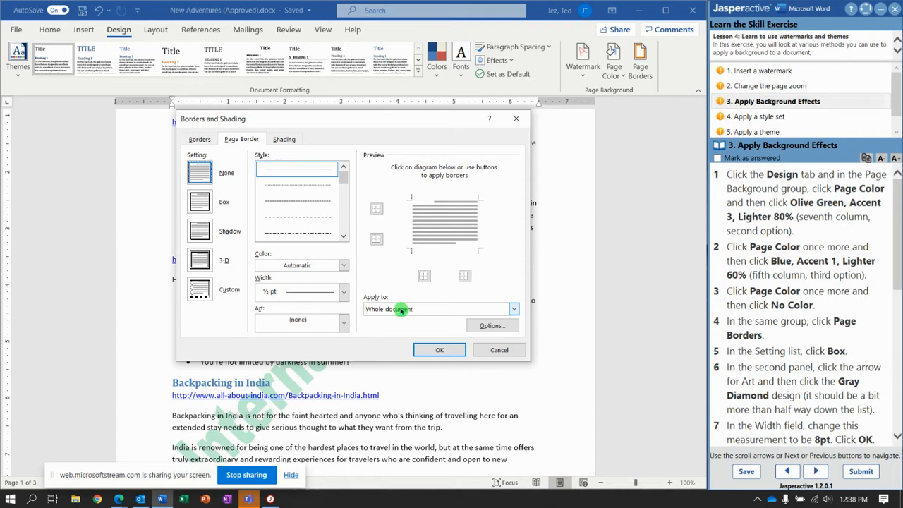
click(206, 203)
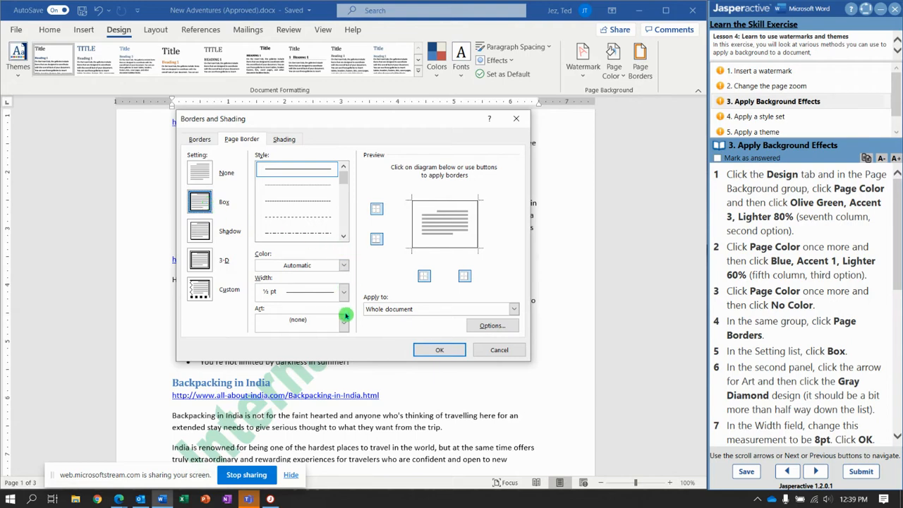
click(343, 322)
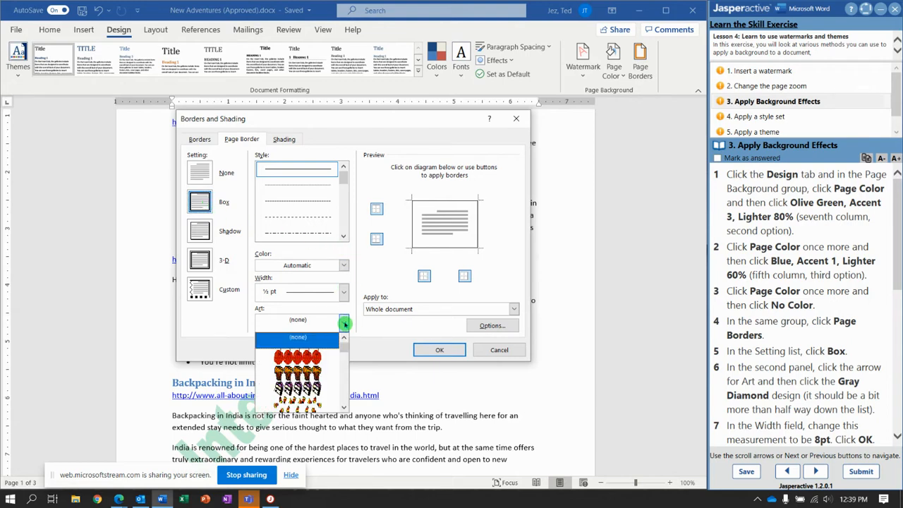
drag(345, 341, 347, 361)
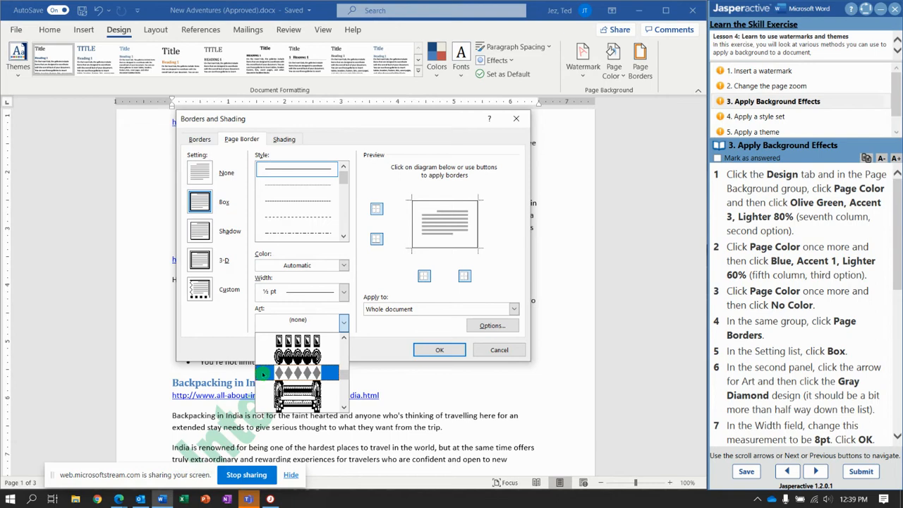
click(262, 374)
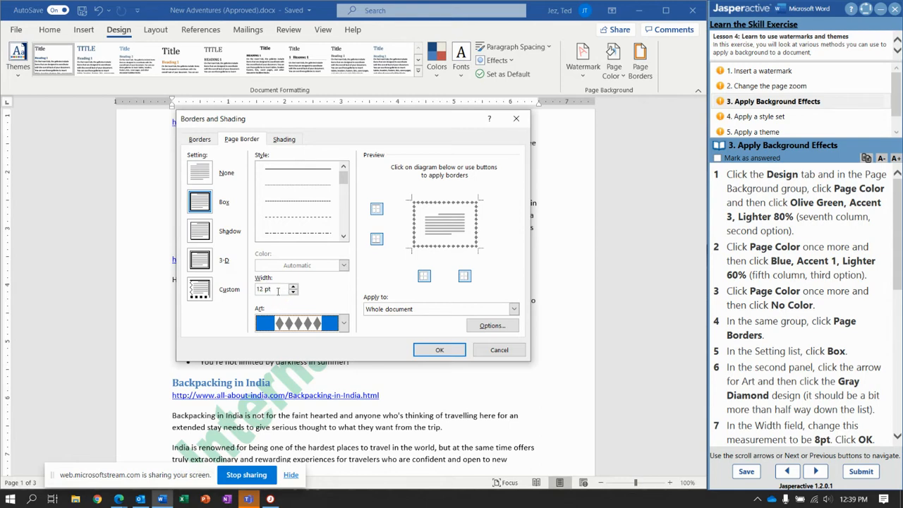
click(293, 294)
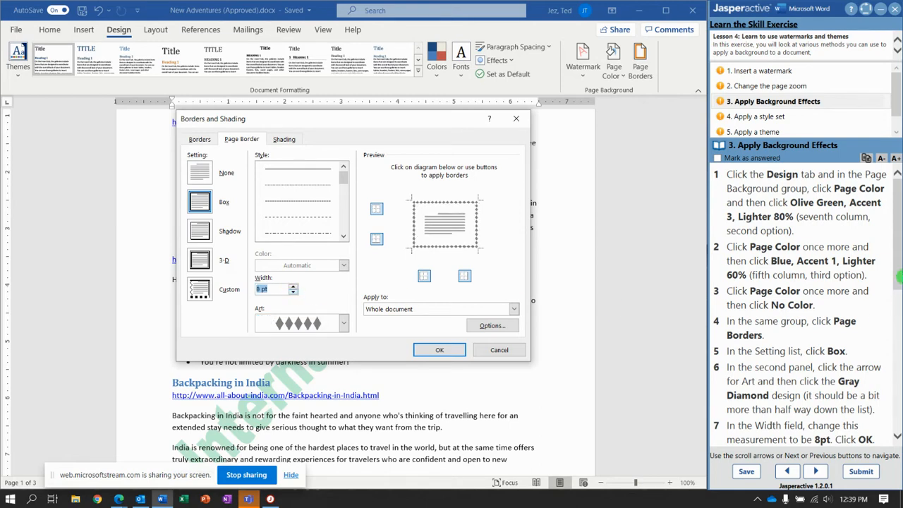
drag(898, 275, 898, 388)
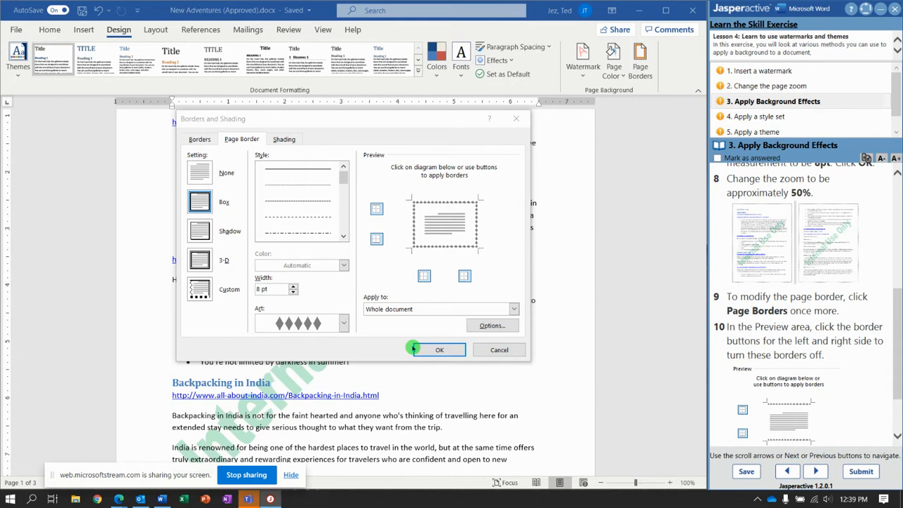
click(438, 350)
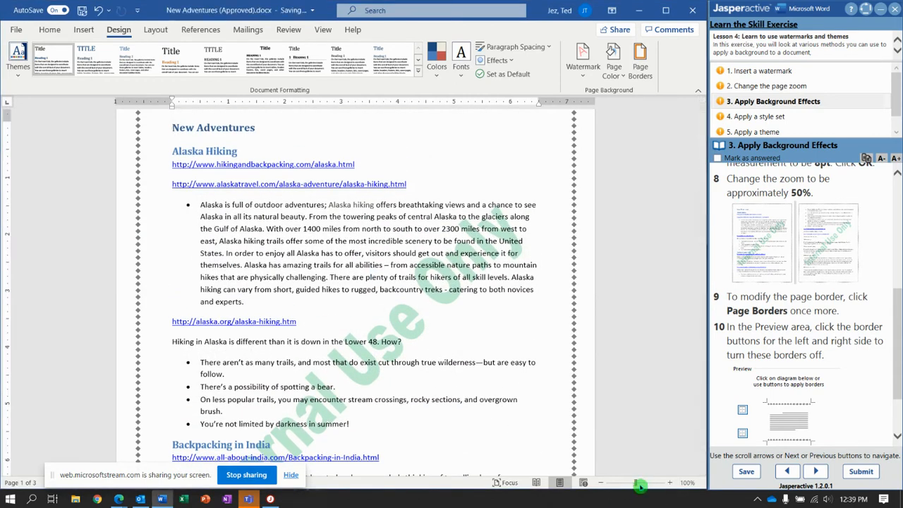
Reduce the document zoom to 50% and look over the page border across the pages.
drag(634, 485, 621, 485)
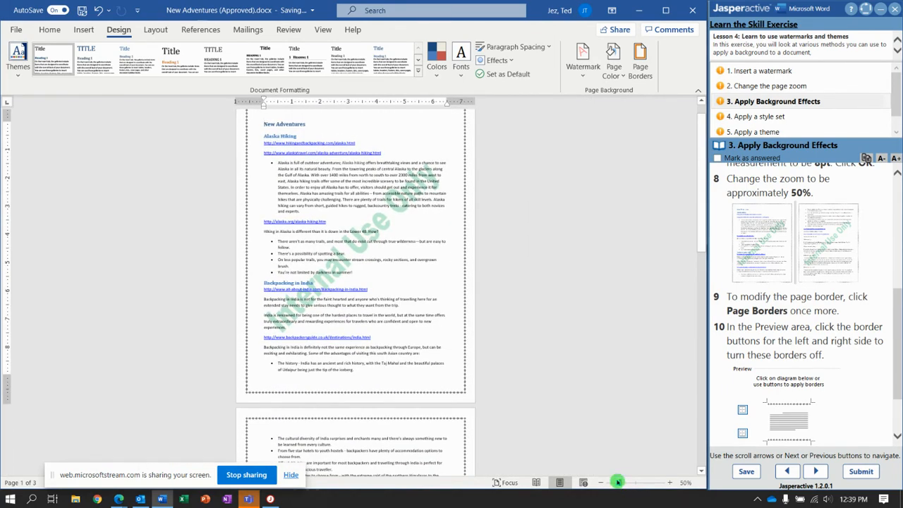
scroll(565, 335, down, 2)
scroll(564, 330, up, 3)
right_click(562, 329)
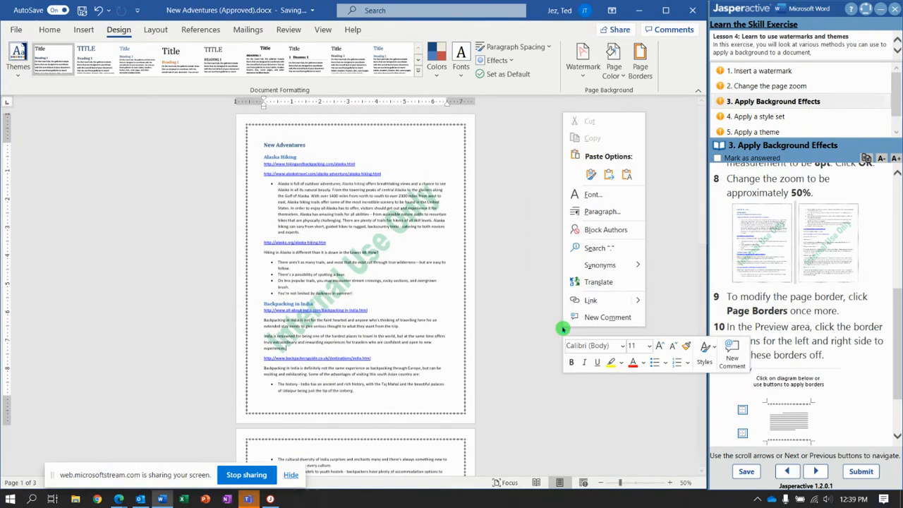
scroll(541, 361, down, 3)
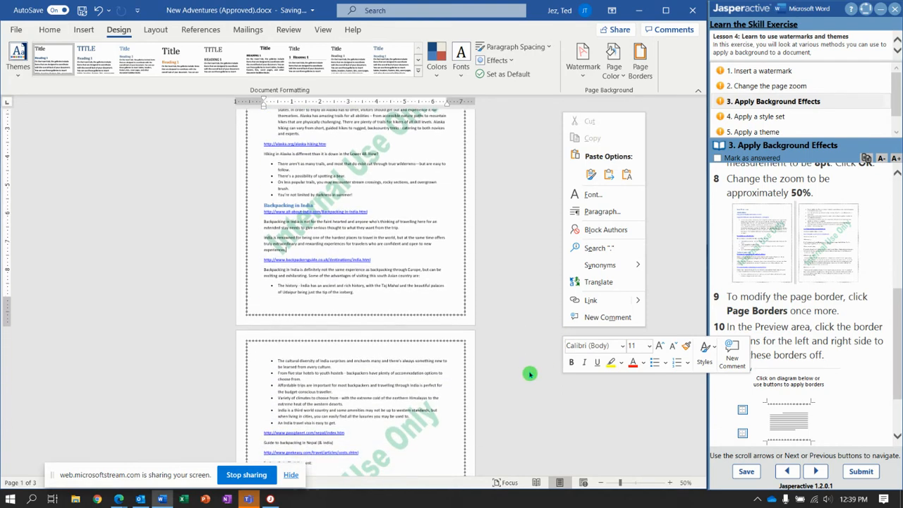
click(857, 407)
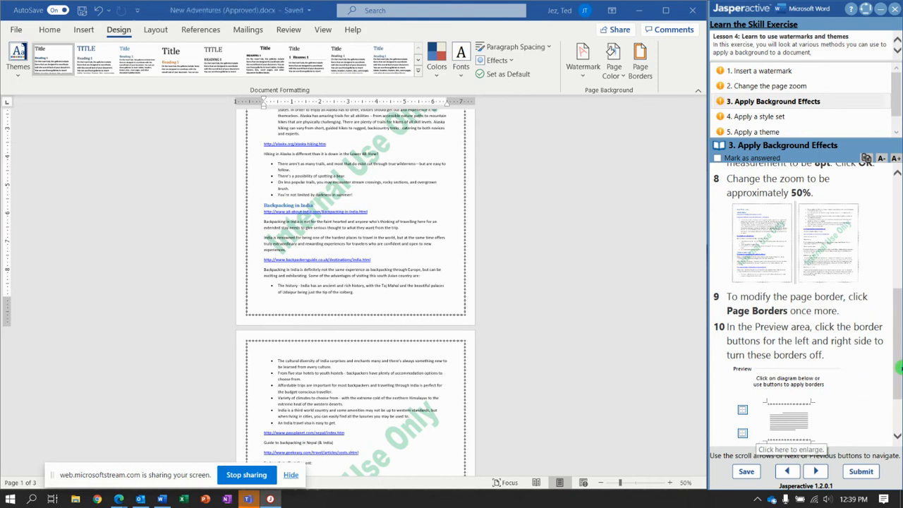
Turn off the left and right sides of the page border for the whole document.
drag(899, 364, 900, 397)
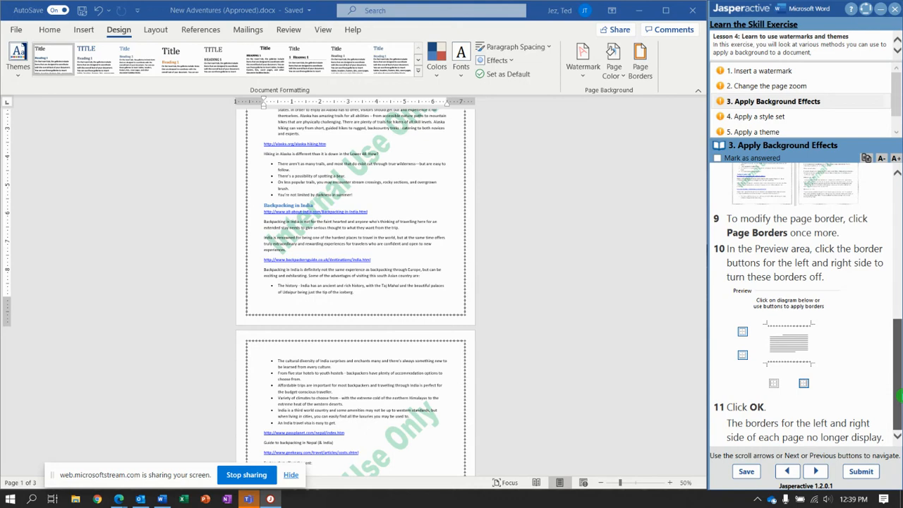
click(646, 69)
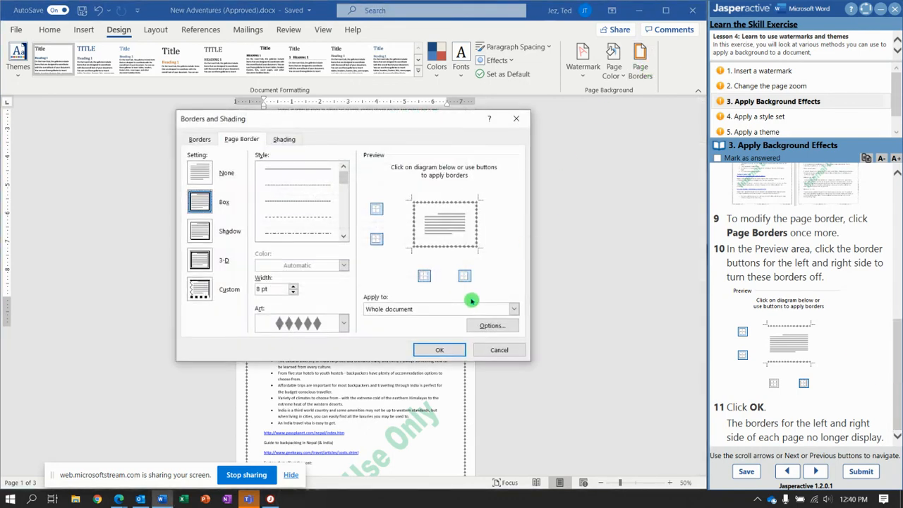
click(425, 278)
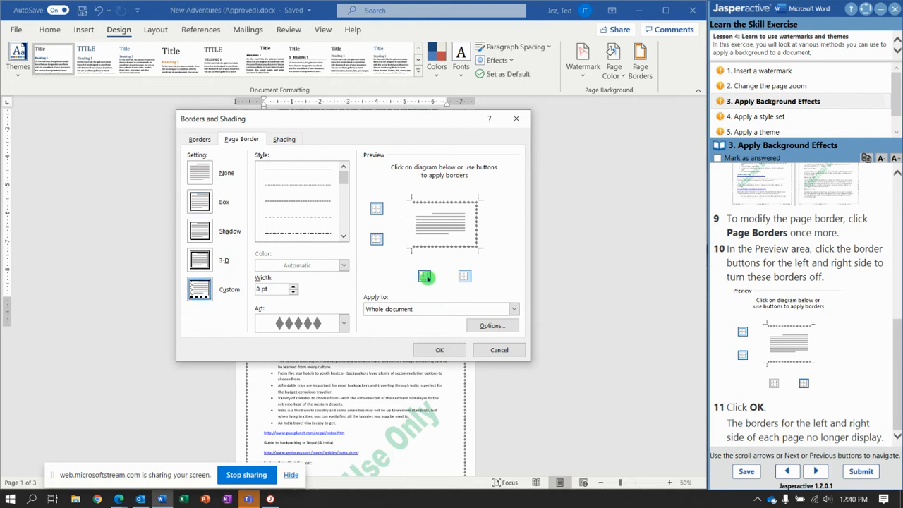
click(464, 277)
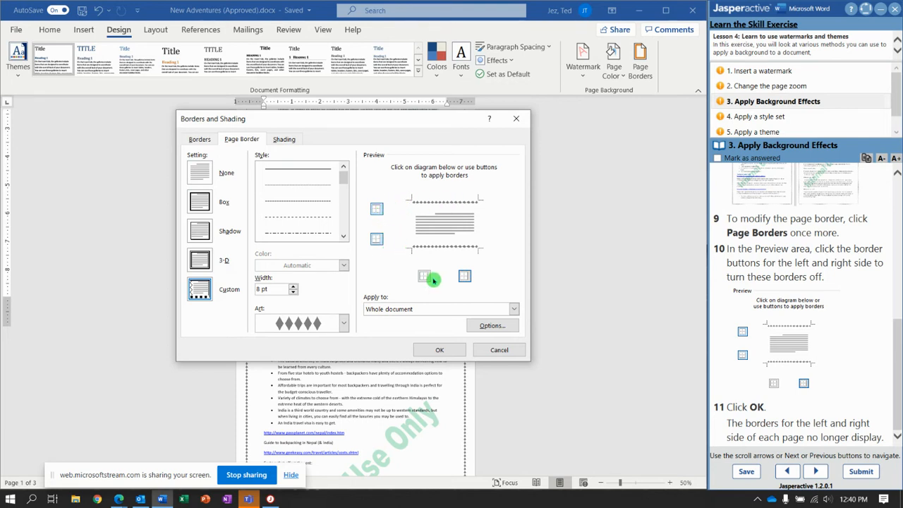
key(ctrl)
key(ctrl)
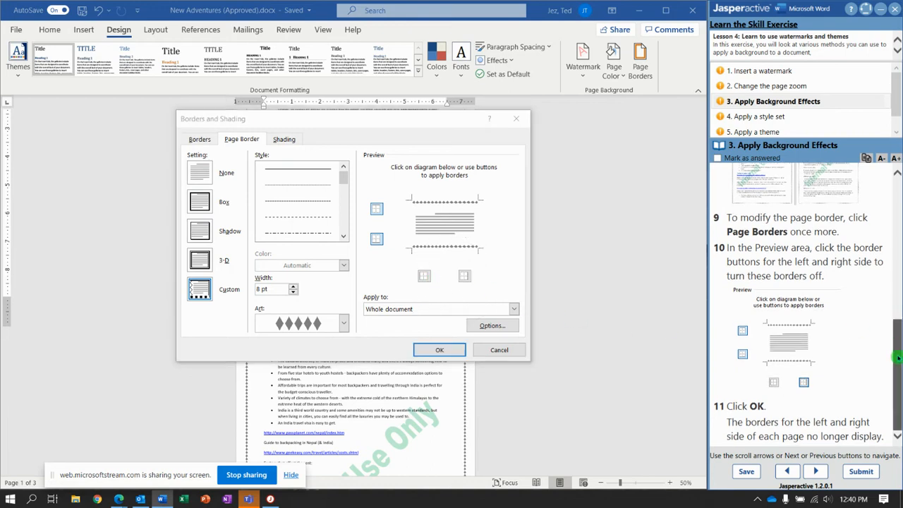
click(440, 351)
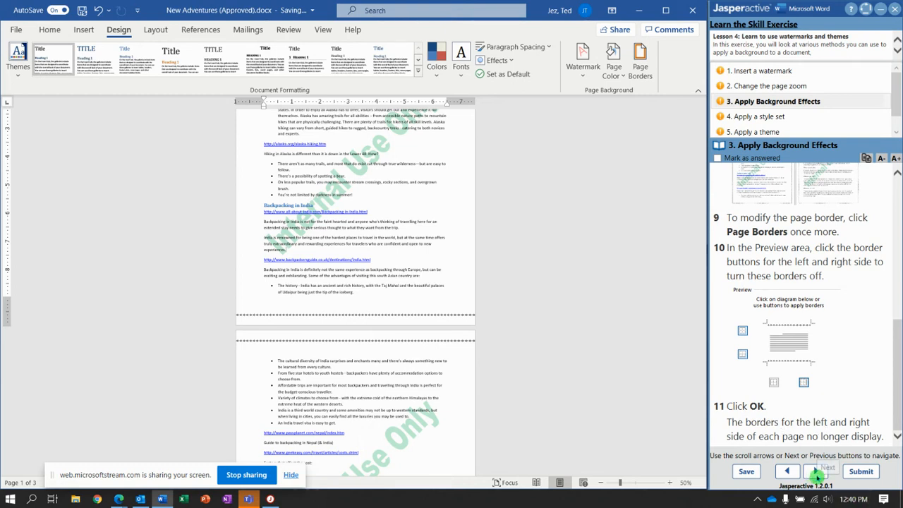
Advance to the Apply a style set task and apply the built-in Shaded style set to the document.
click(817, 473)
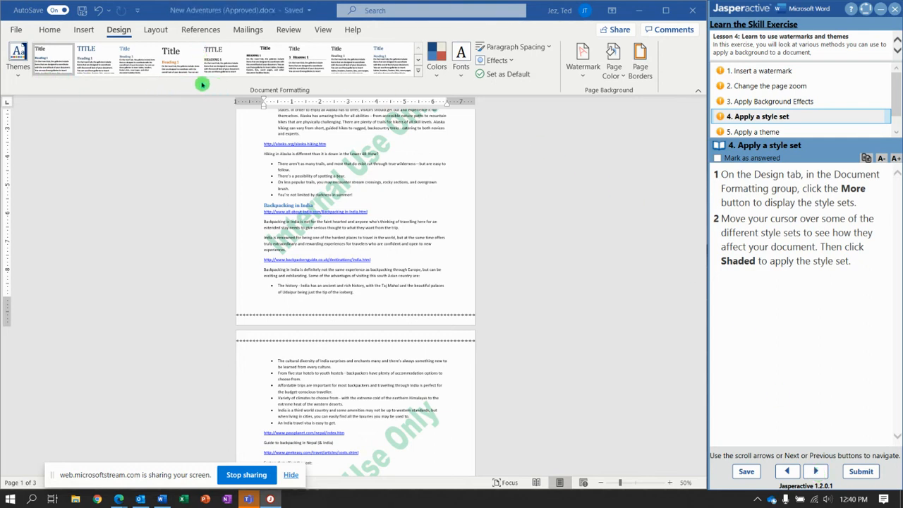
click(419, 72)
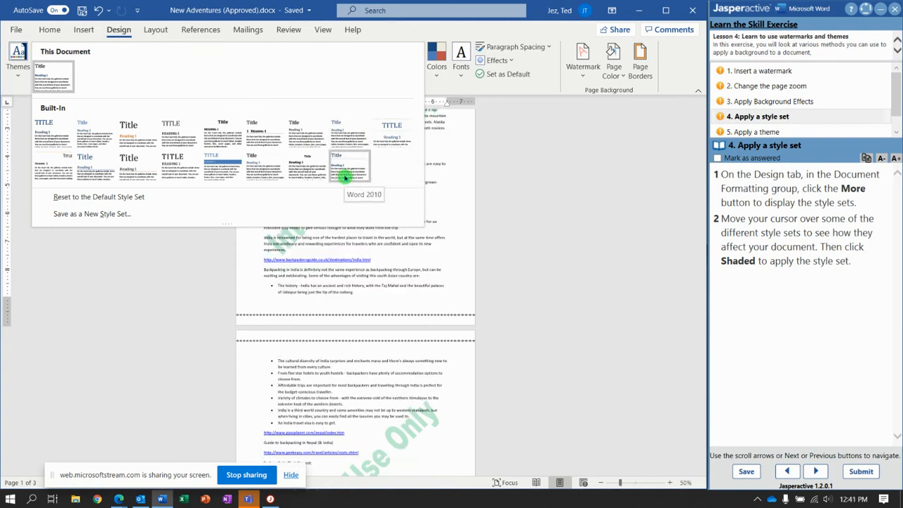
click(218, 169)
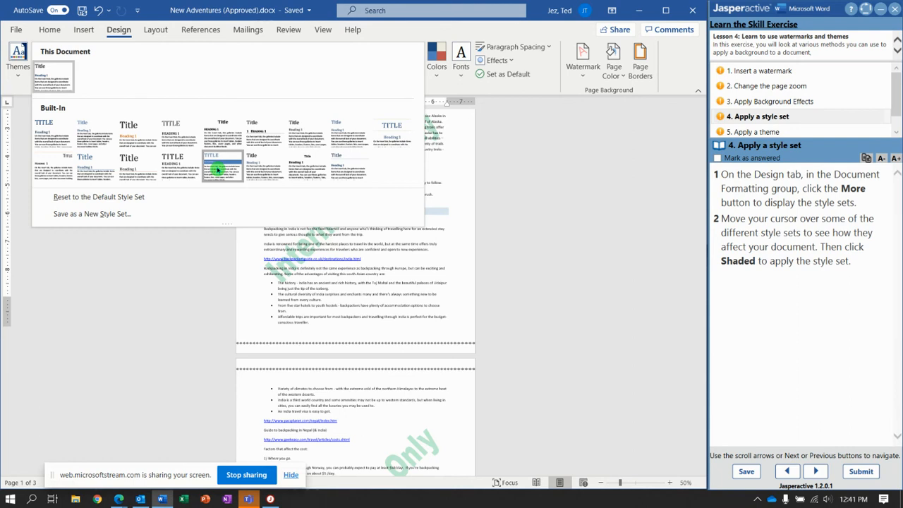
click(218, 169)
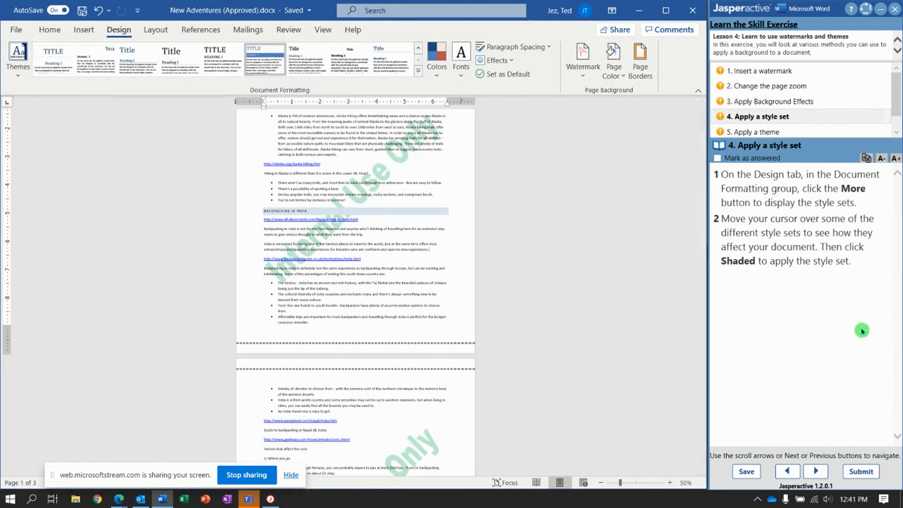
Advance to the Apply a theme task and apply the Facet theme to the document.
click(815, 471)
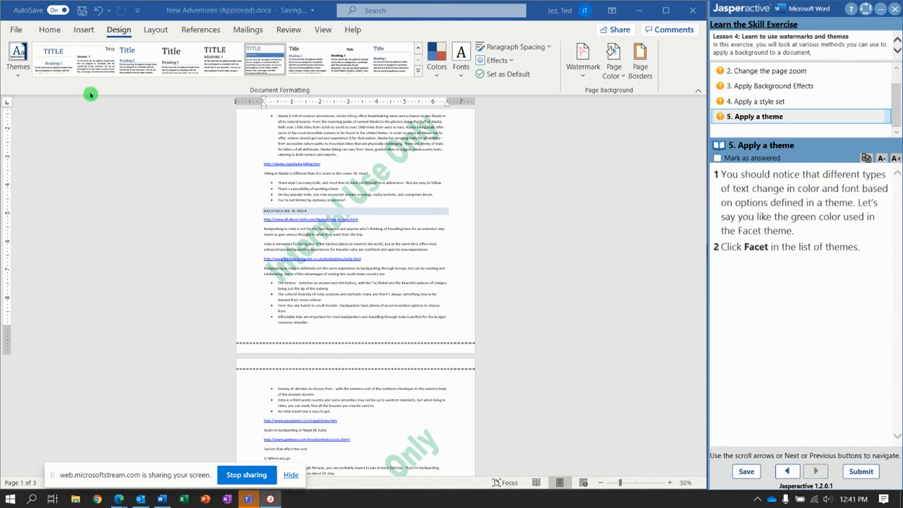
click(20, 75)
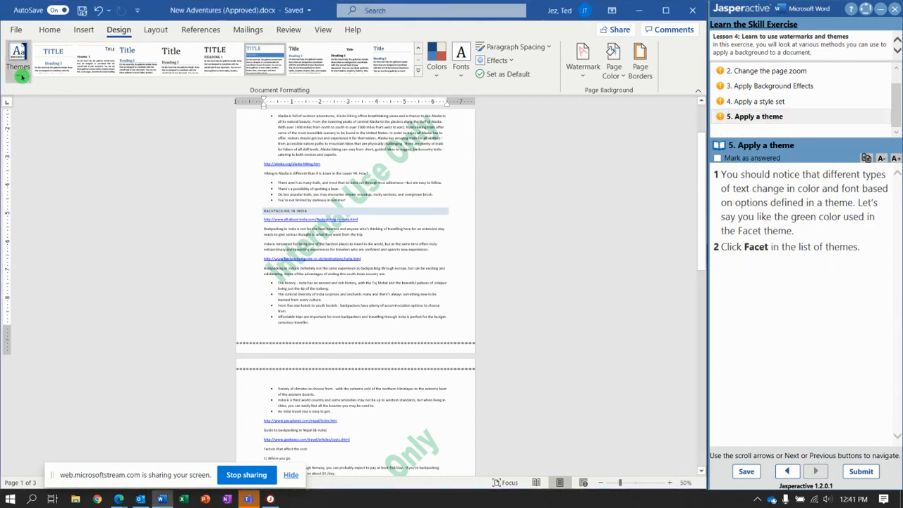
click(20, 76)
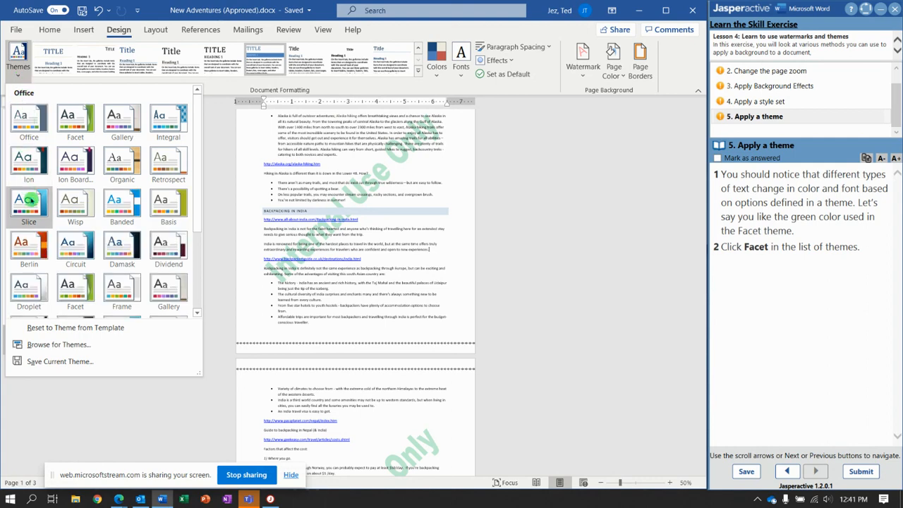
click(78, 121)
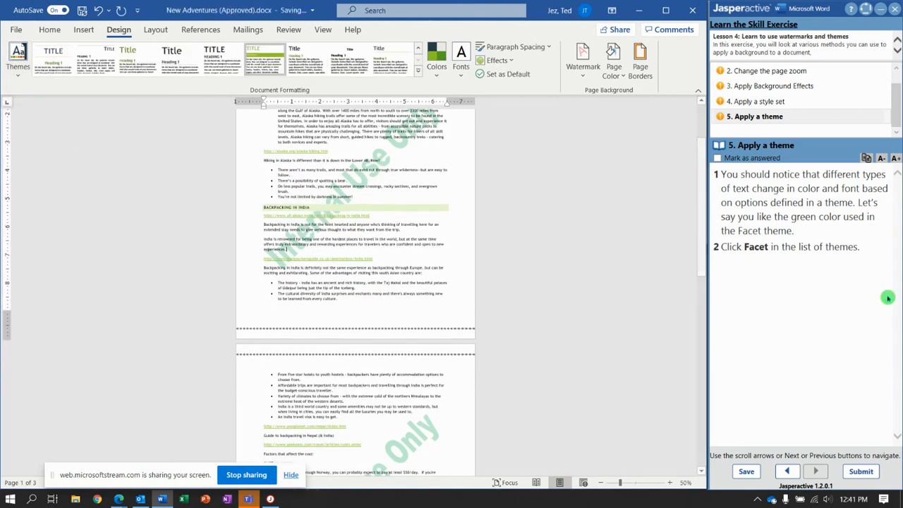
click(500, 359)
Submit the finished exercise for grading, return to the Jasperactive course page, and dismiss the lesson badge notice.
click(860, 471)
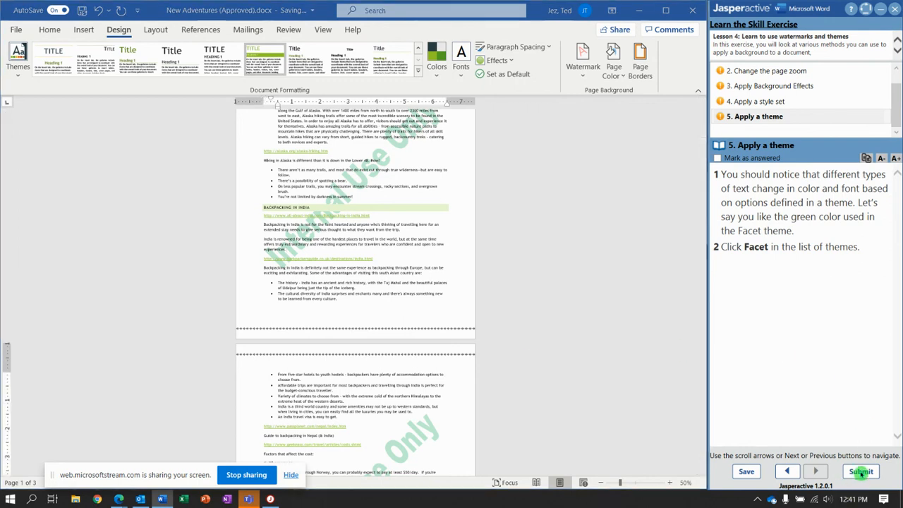
click(519, 291)
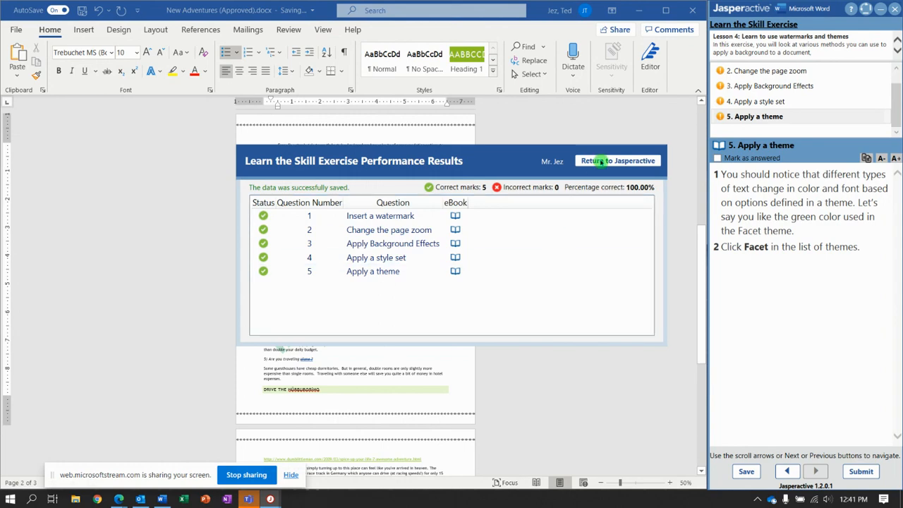
click(601, 161)
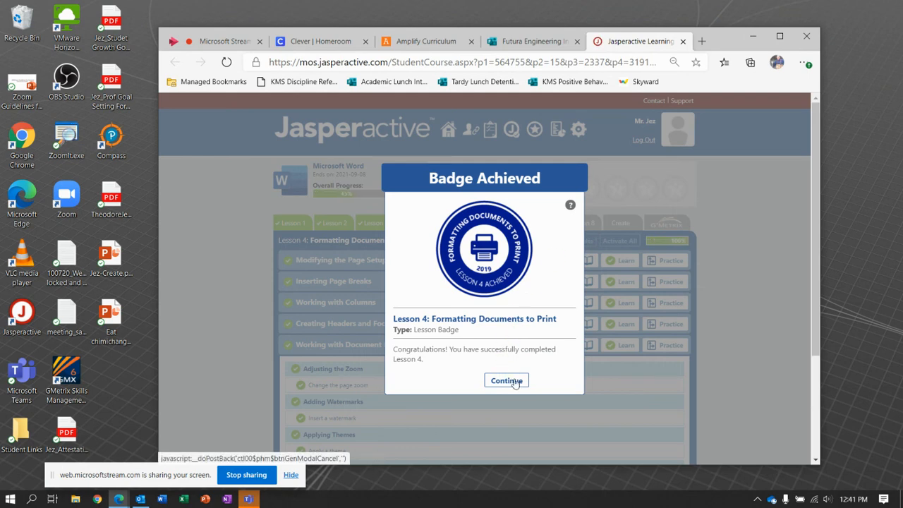
click(507, 381)
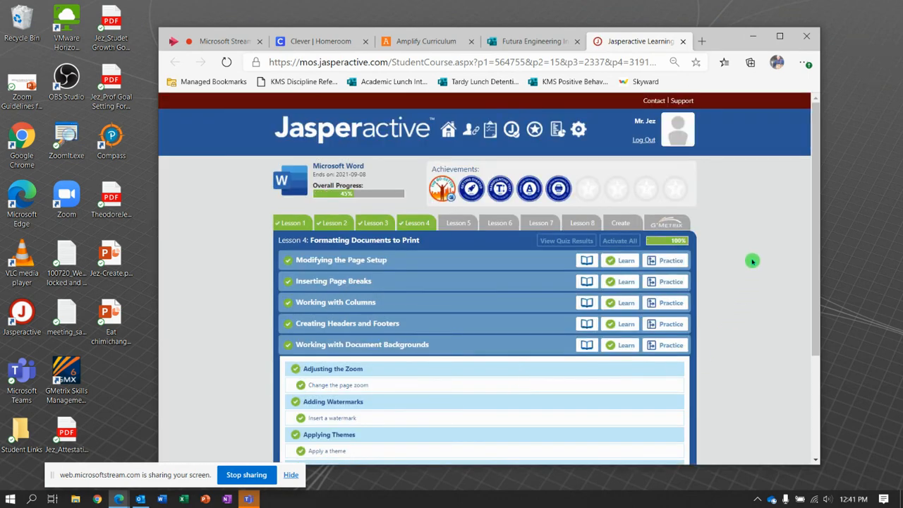